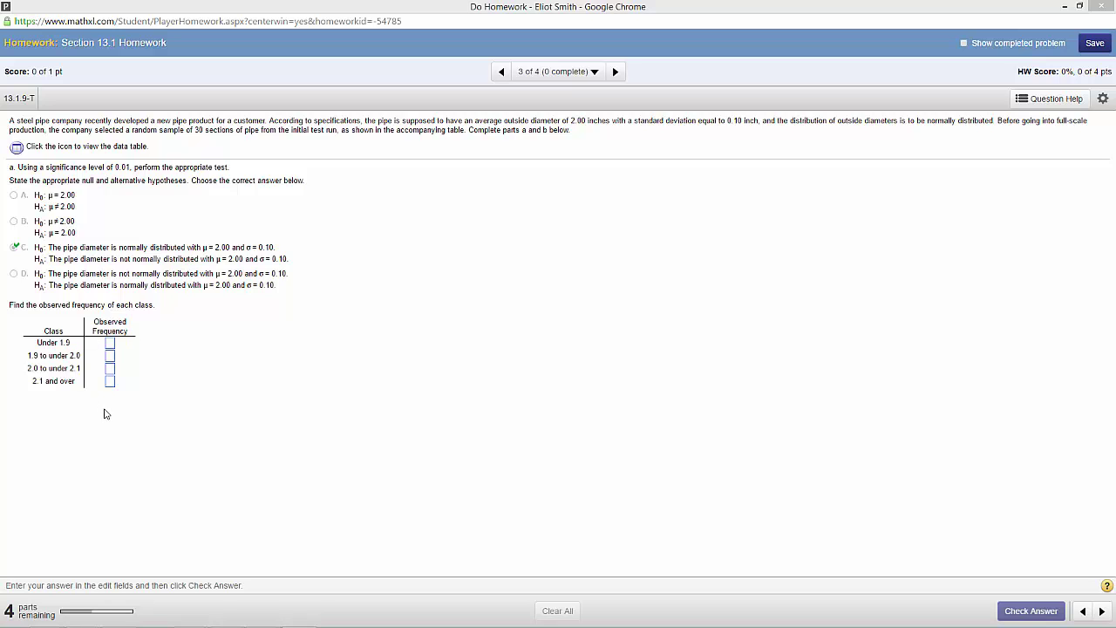
Switch from the MathXL question to the Excel workbook with the 30 pipe diameters.
{"action": "key", "text": "alt+Tab"}
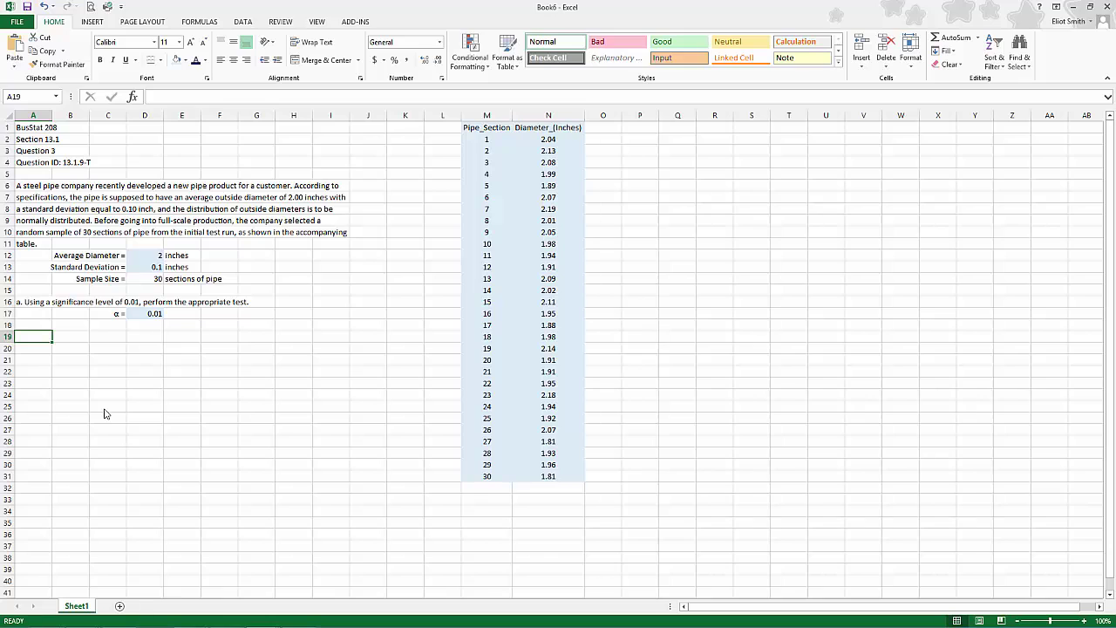
Insert a PivotTable on a new sheet with Diameter_(Inches) in both Rows and Values.
{"action": "left_click", "coordinate": [486, 127]}
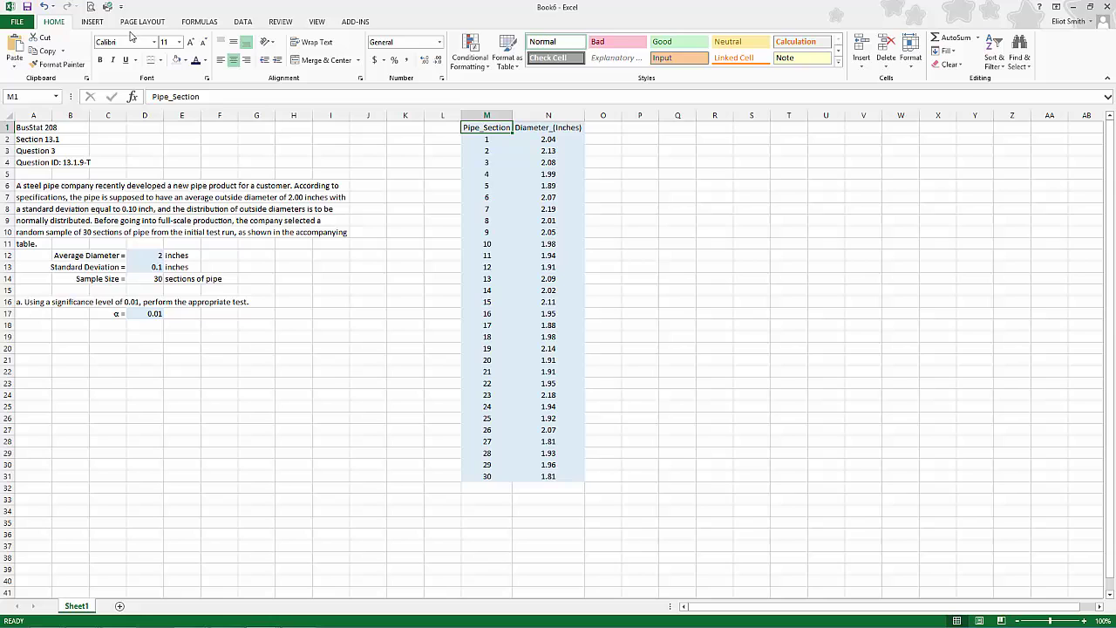
{"action": "left_click", "coordinate": [103, 22]}
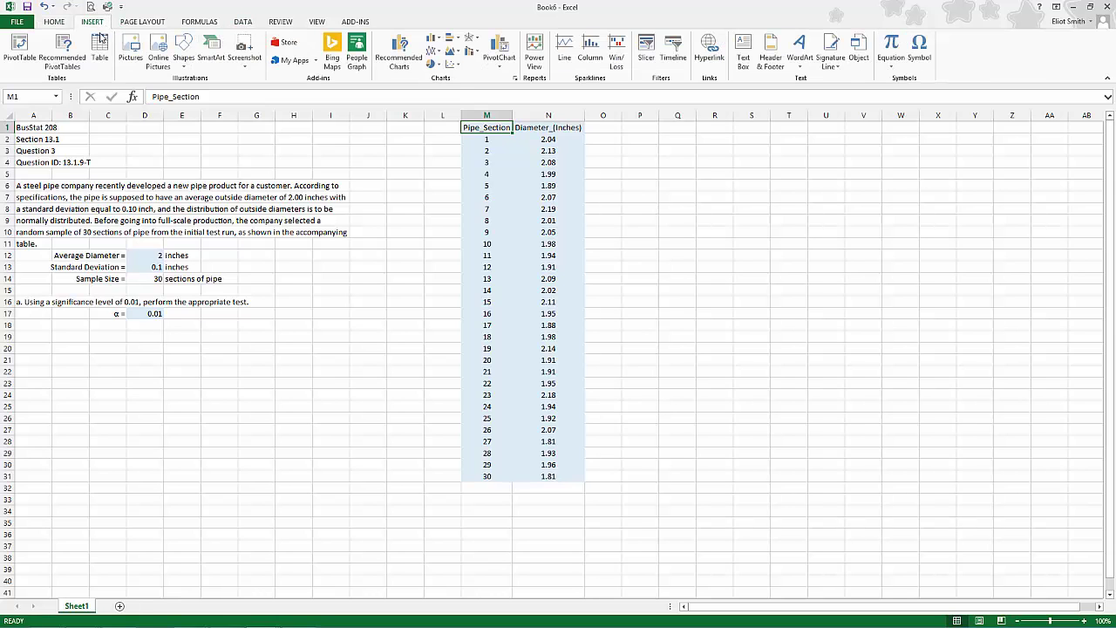
{"action": "left_click", "coordinate": [20, 48]}
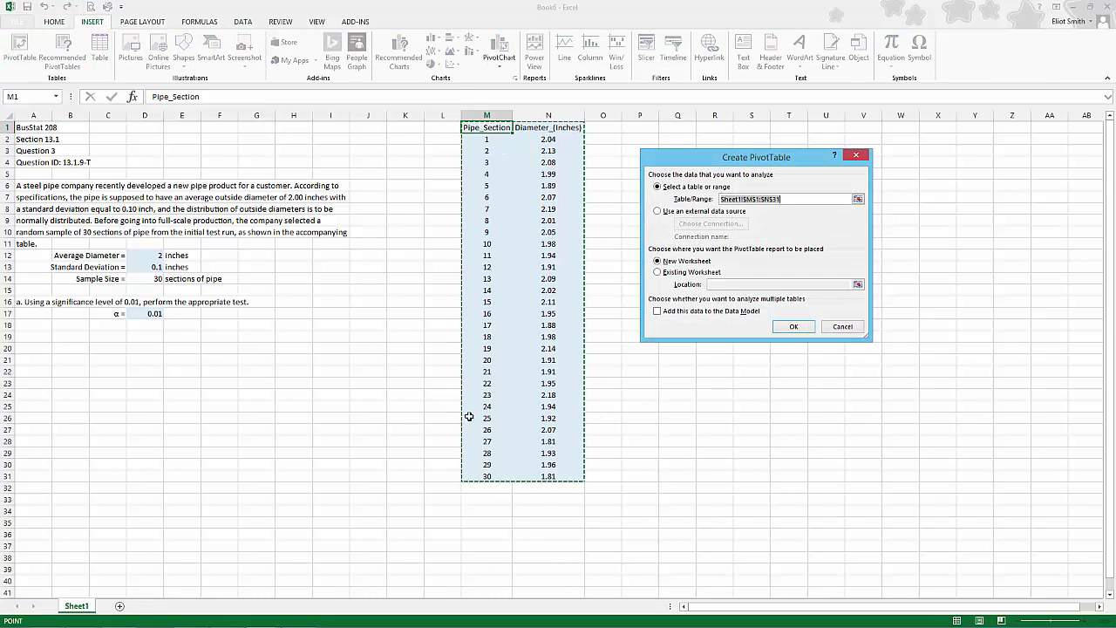
{"action": "left_click", "coordinate": [784, 327]}
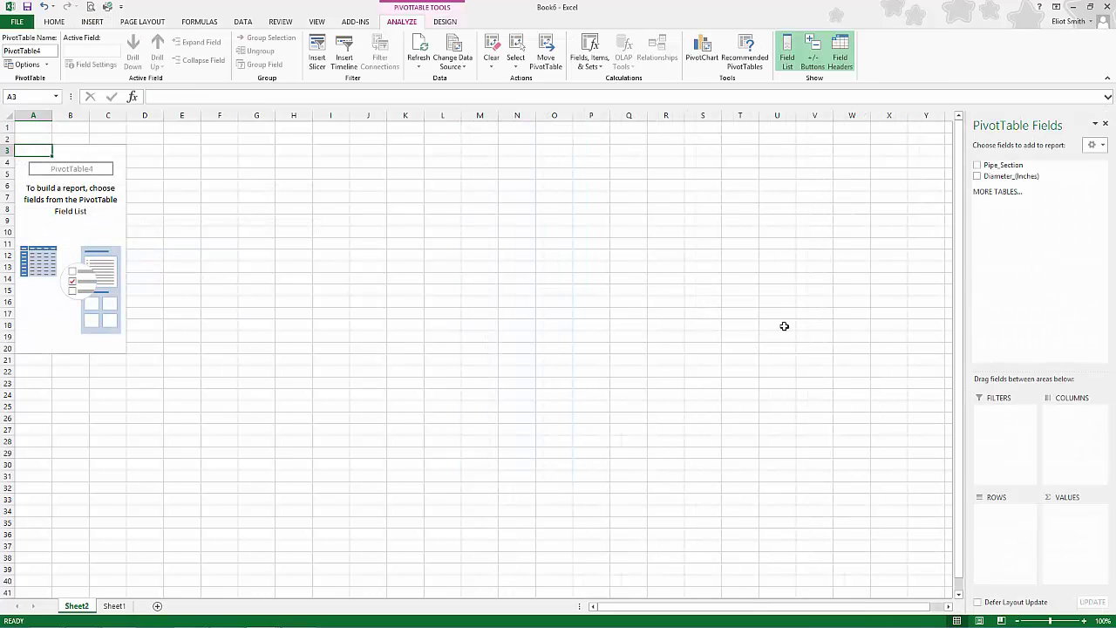
{"action": "left_click_drag", "start_coordinate": [1009, 178], "coordinate": [1006, 523]}
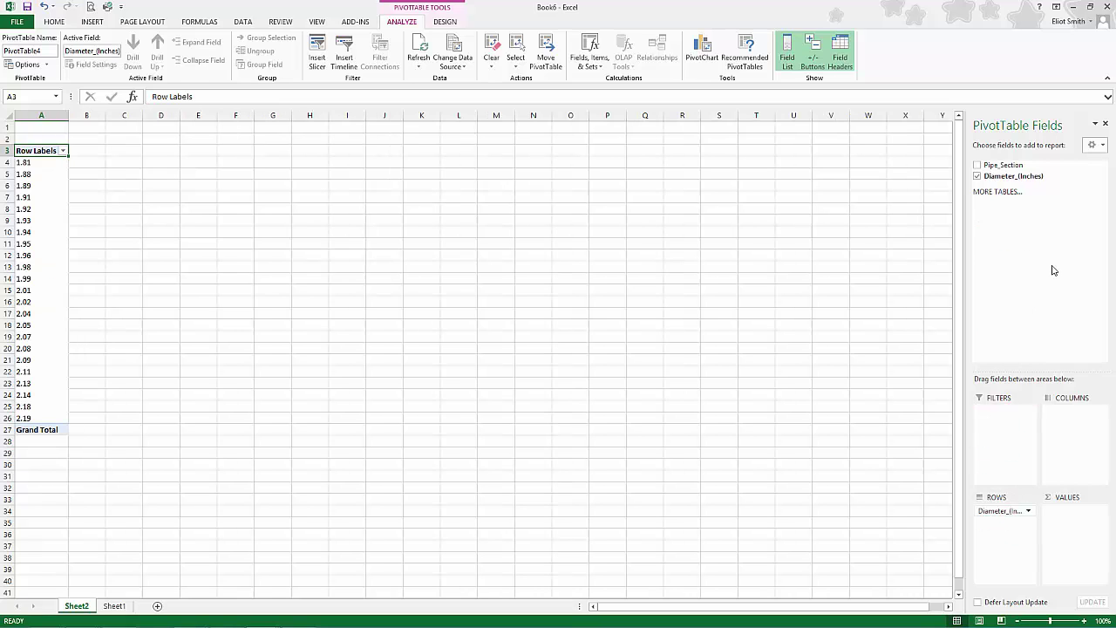
{"action": "left_click_drag", "start_coordinate": [1029, 178], "coordinate": [1072, 526]}
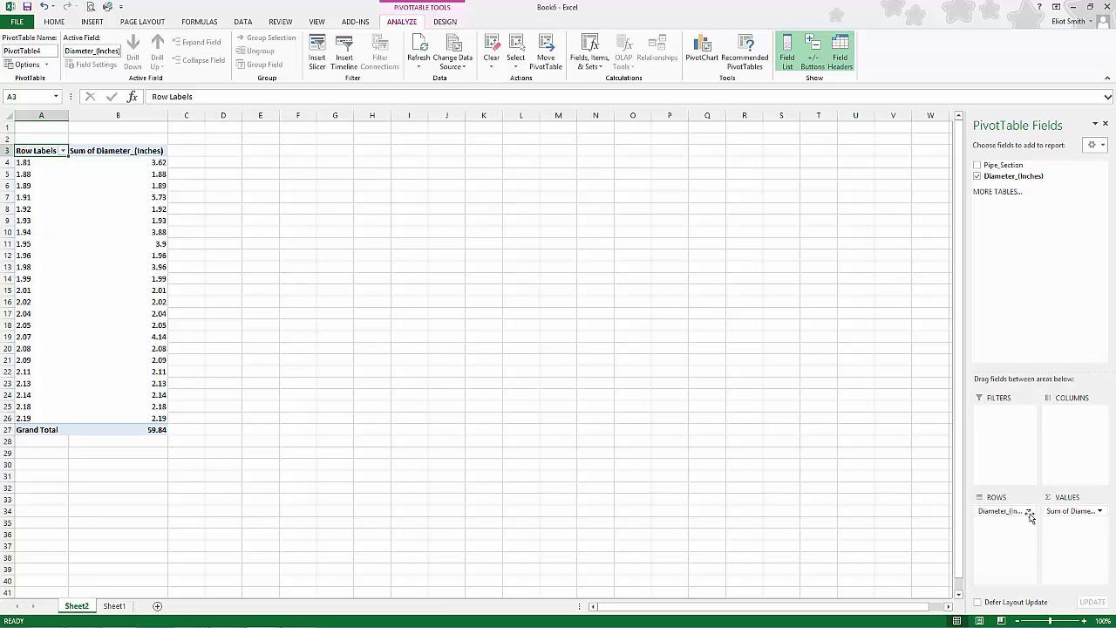
Change the pivot's diameter value field to summarize by Count instead of Sum.
{"action": "left_click", "coordinate": [1101, 512]}
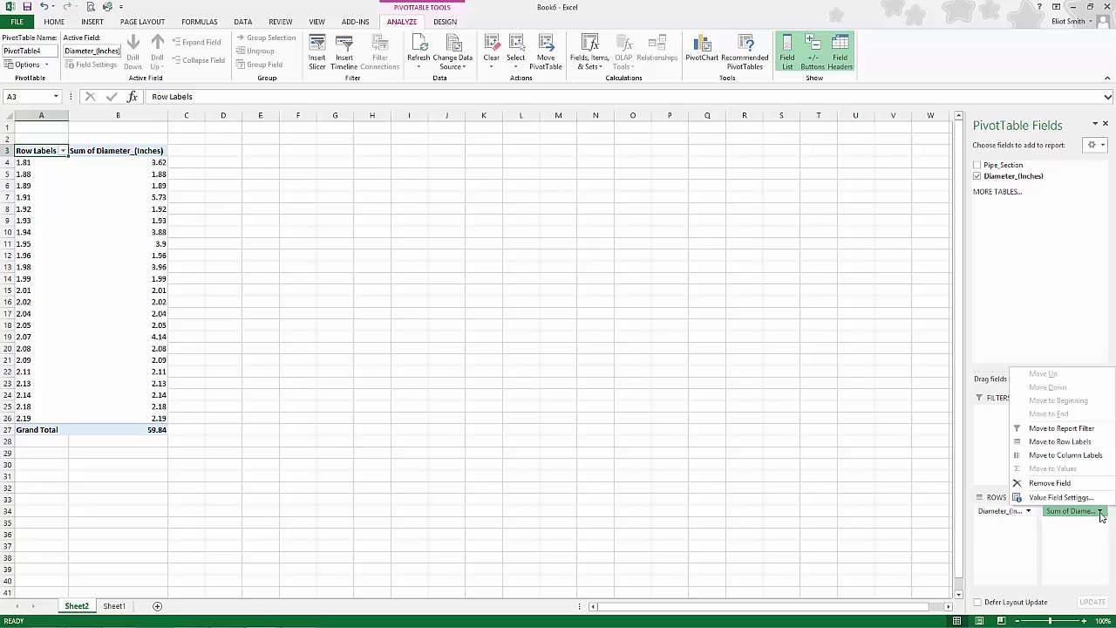
{"action": "left_click", "coordinate": [1059, 497]}
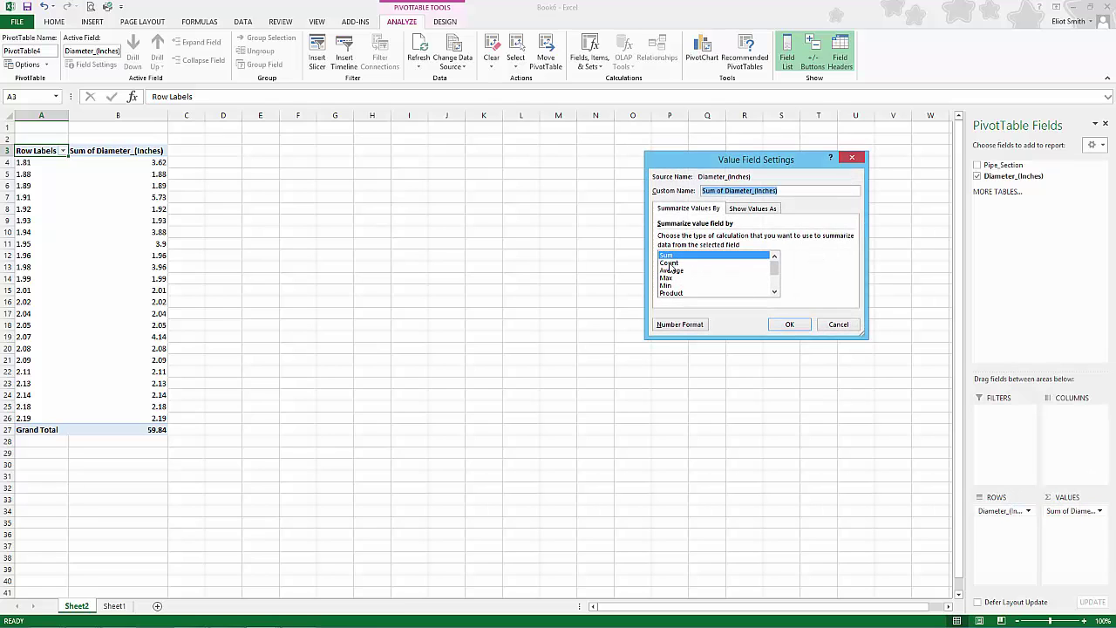
{"action": "left_click", "coordinate": [669, 262]}
{"action": "left_click", "coordinate": [788, 325]}
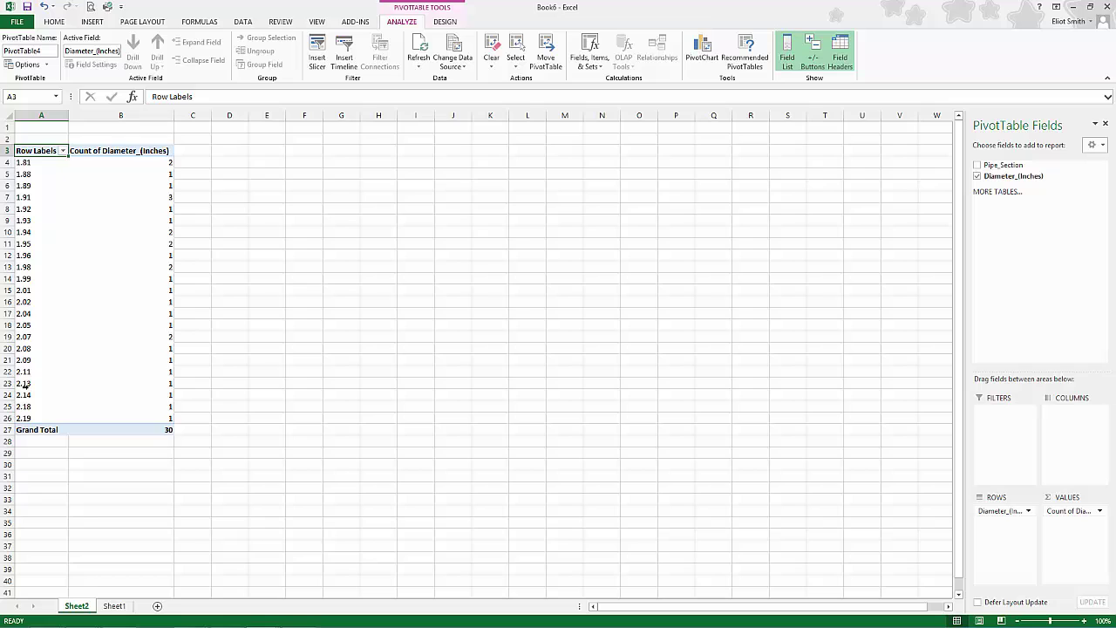
Group the diameter row labels from 1.8 to 2.2 in classes of 0.1.
{"action": "right_click", "coordinate": [26, 197]}
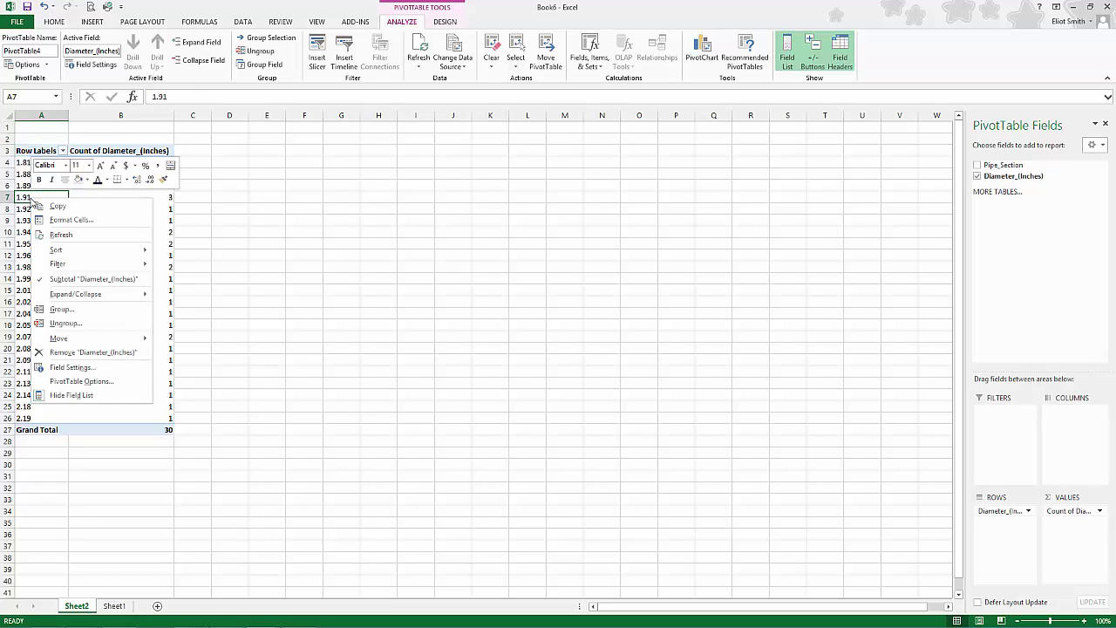
{"action": "left_click", "coordinate": [74, 312]}
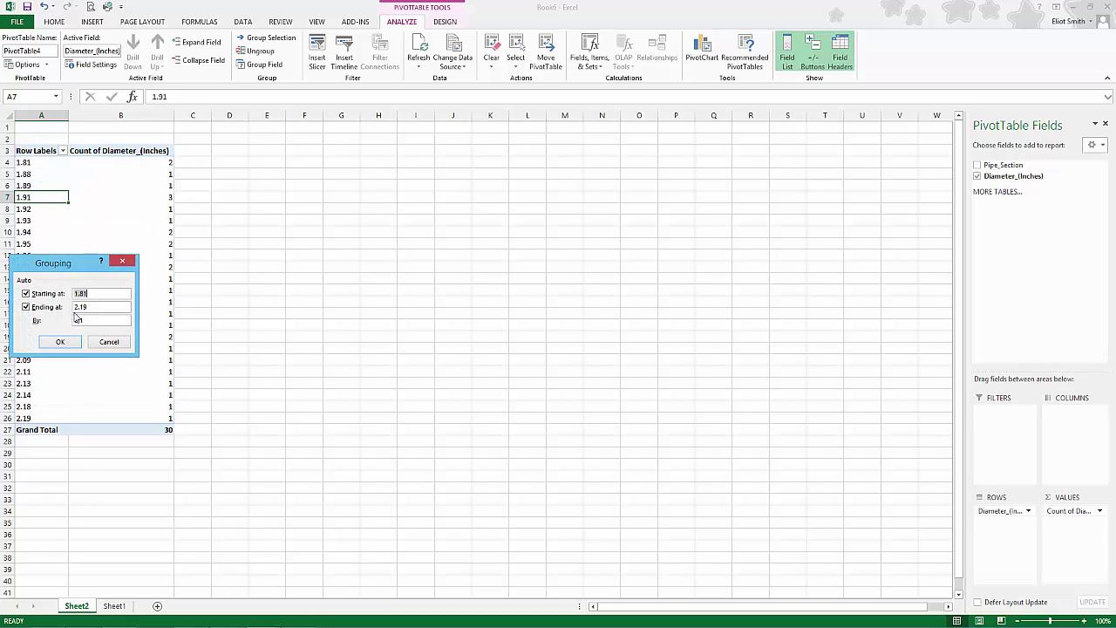
{"action": "type", "text": "1.8"}
{"action": "key", "text": "Tab"}
{"action": "key", "text": "Tab"}
{"action": "type", "text": "2.2"}
{"action": "left_click", "coordinate": [59, 341]}
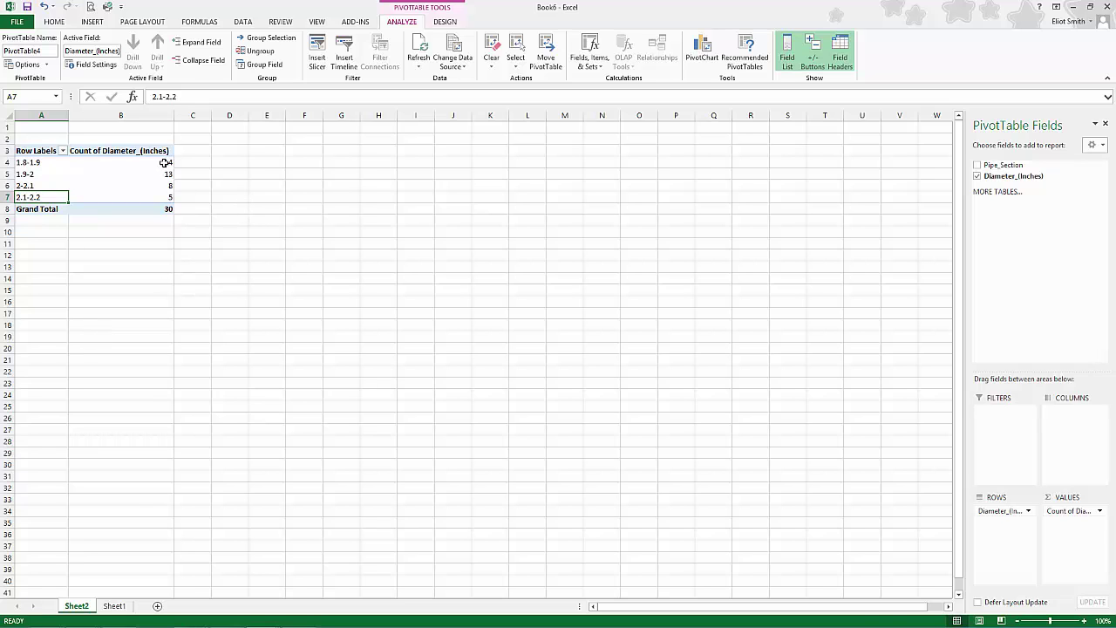
Paste the pivot counts into Sheet1 B20:B23 as values under an 'Obs Freq' heading in B19.
{"action": "left_click_drag", "start_coordinate": [163, 163], "coordinate": [165, 207]}
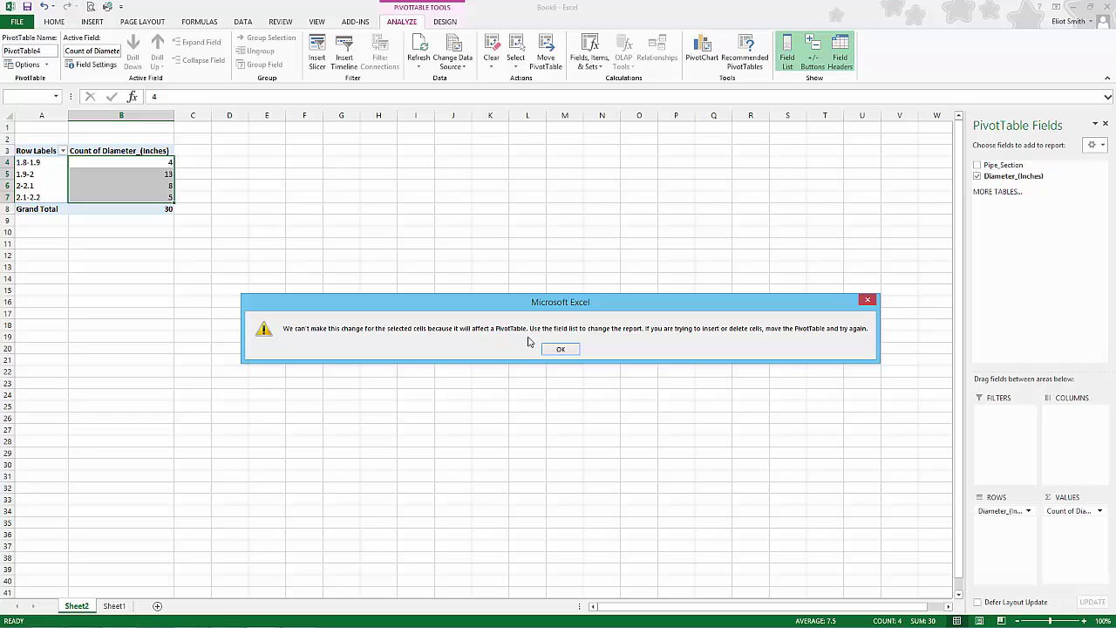
{"action": "left_click", "coordinate": [559, 348]}
{"action": "key", "text": "ctrl+c"}
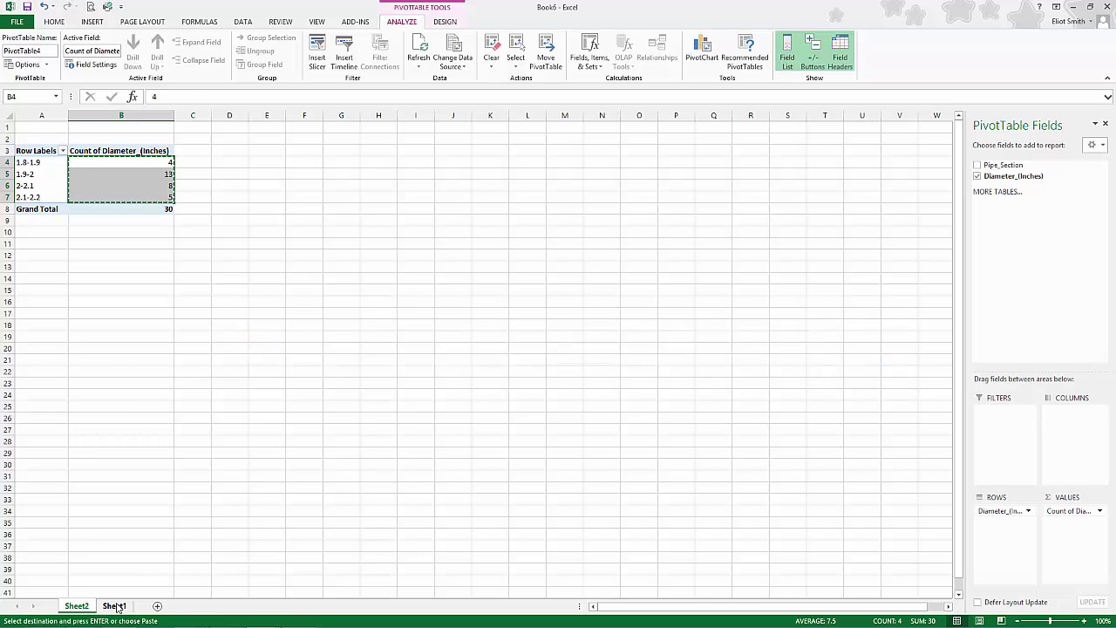
{"action": "left_click", "coordinate": [114, 605]}
{"action": "right_click", "coordinate": [78, 349]}
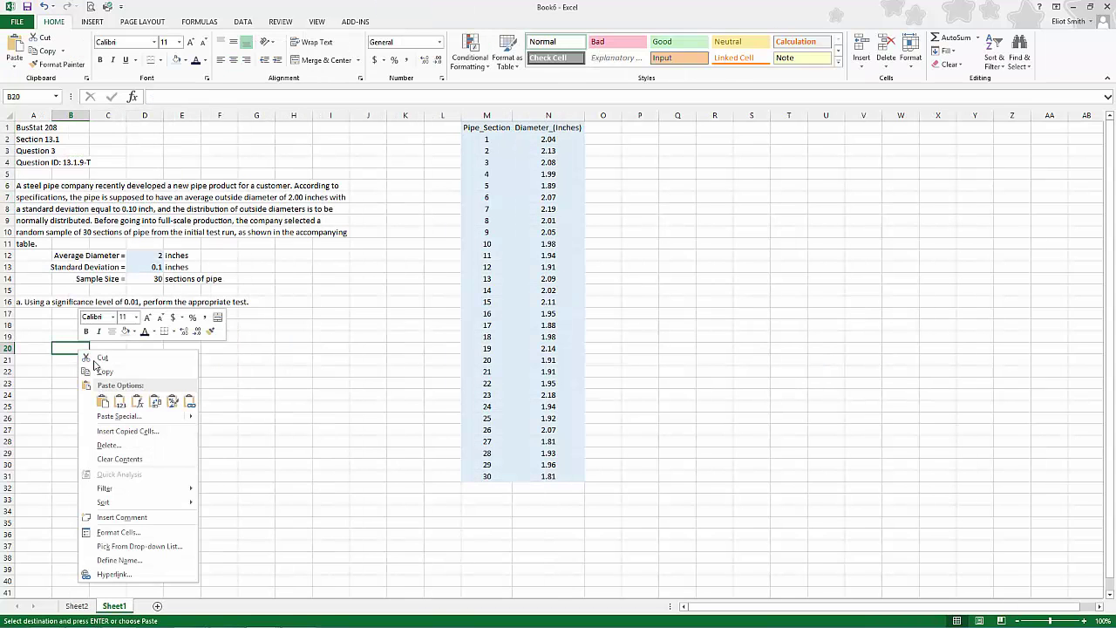
{"action": "left_click", "coordinate": [122, 403]}
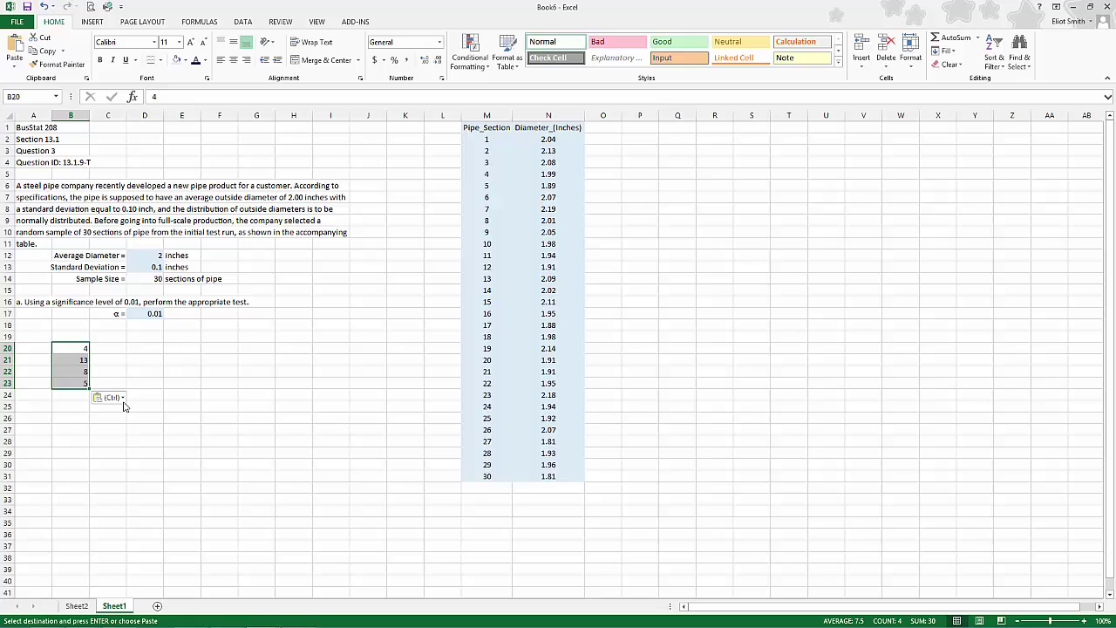
{"action": "left_click", "coordinate": [72, 334]}
{"action": "type", "text": "Obs"}
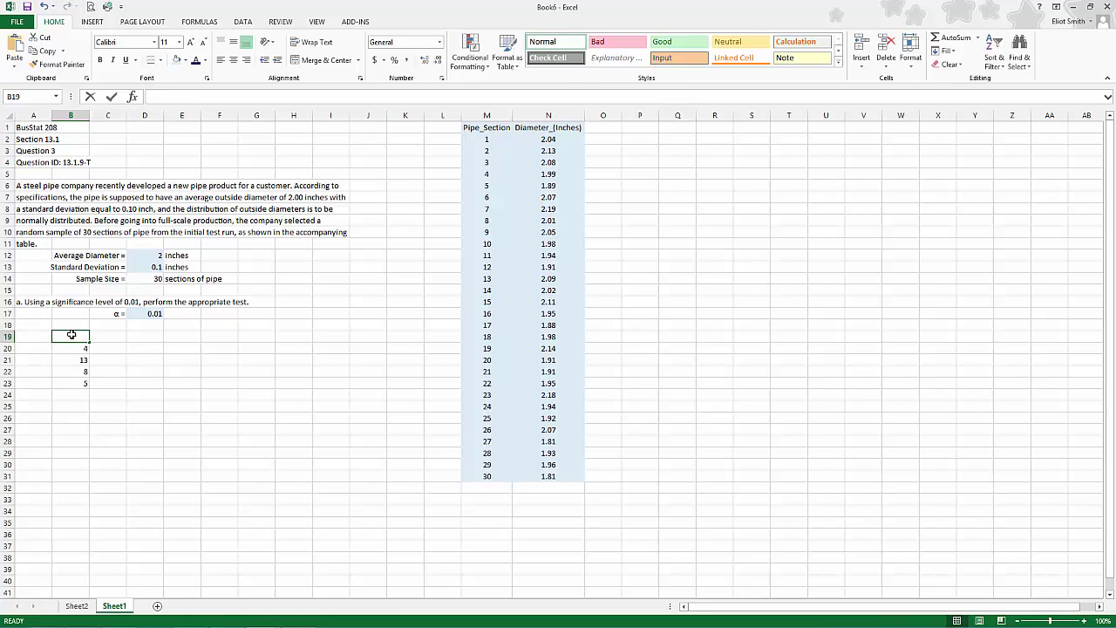
{"action": "type", "text": " Freq"}
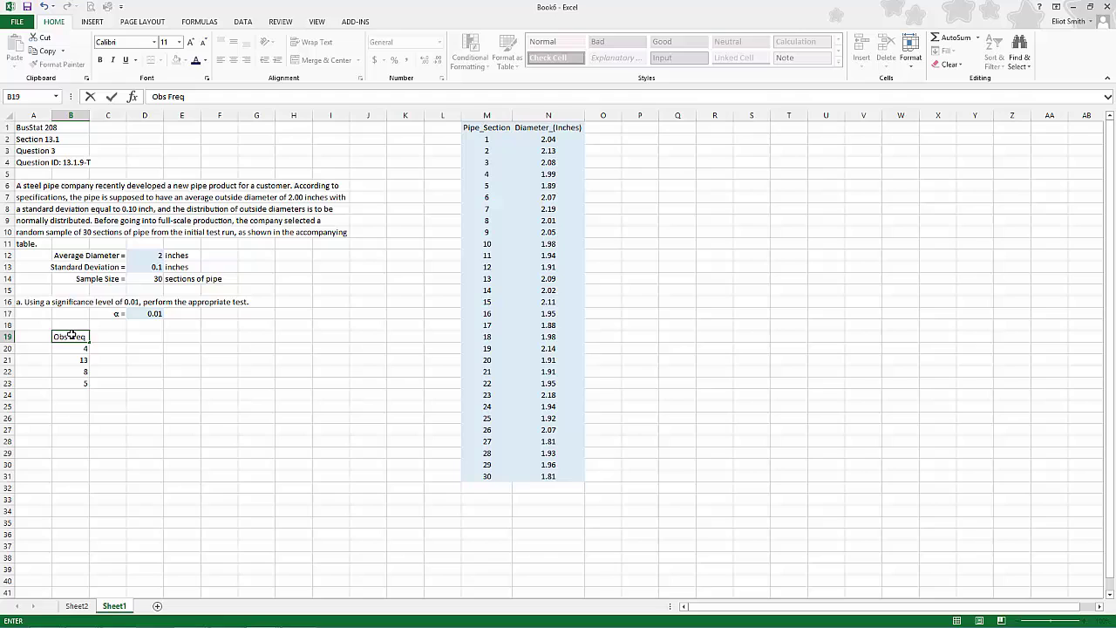
{"action": "key", "text": "Return"}
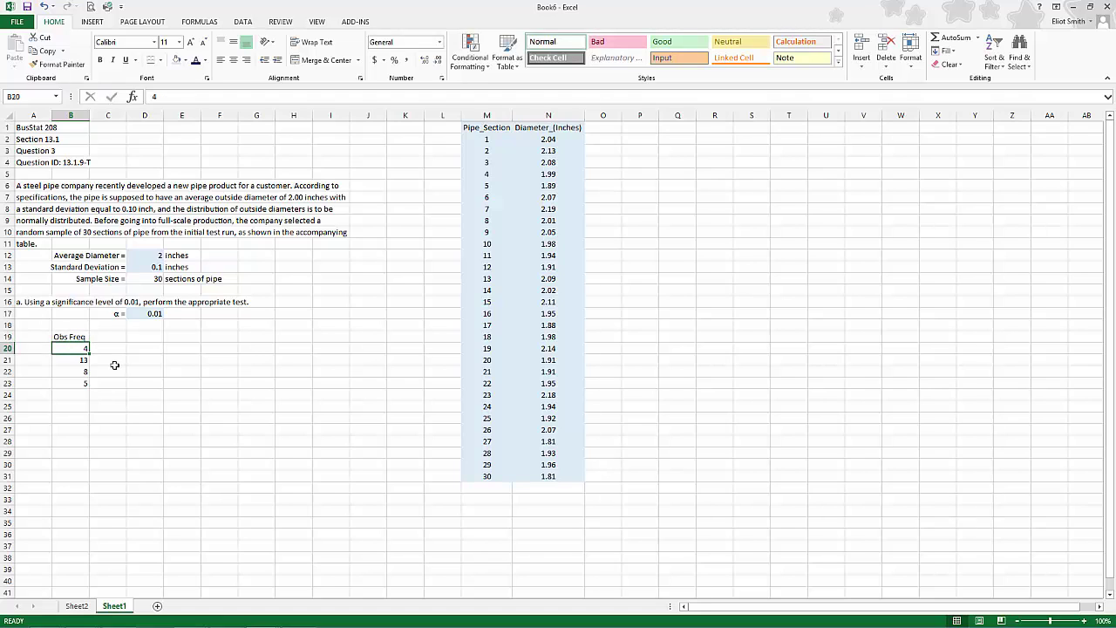
Enter the class limits 1.9, 2 and 2.1 in A20:A22.
{"action": "left_click", "coordinate": [35, 347]}
{"action": "type", "text": "1.9"}
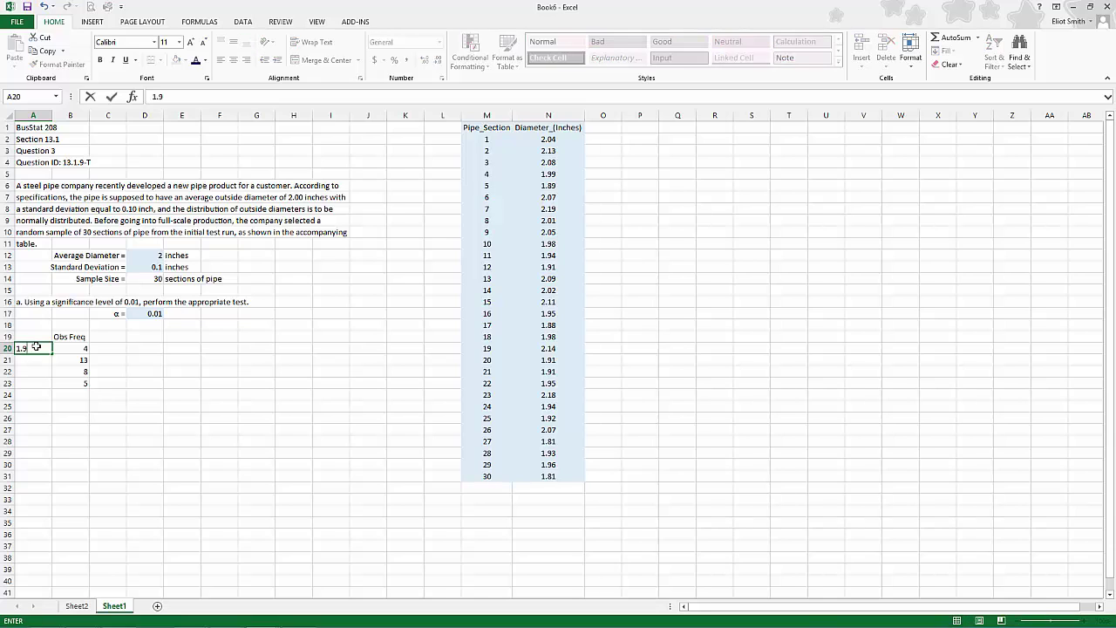
{"action": "key", "text": "Return"}
{"action": "type", "text": "2"}
{"action": "key", "text": "Return"}
{"action": "type", "text": "2.1"}
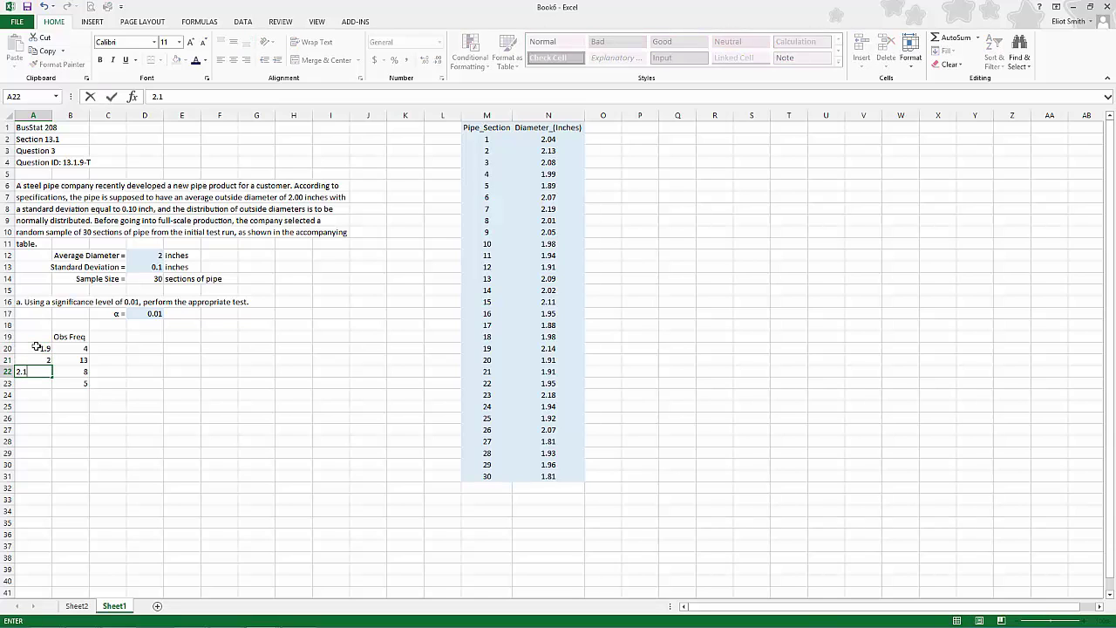
{"action": "key", "text": "Return"}
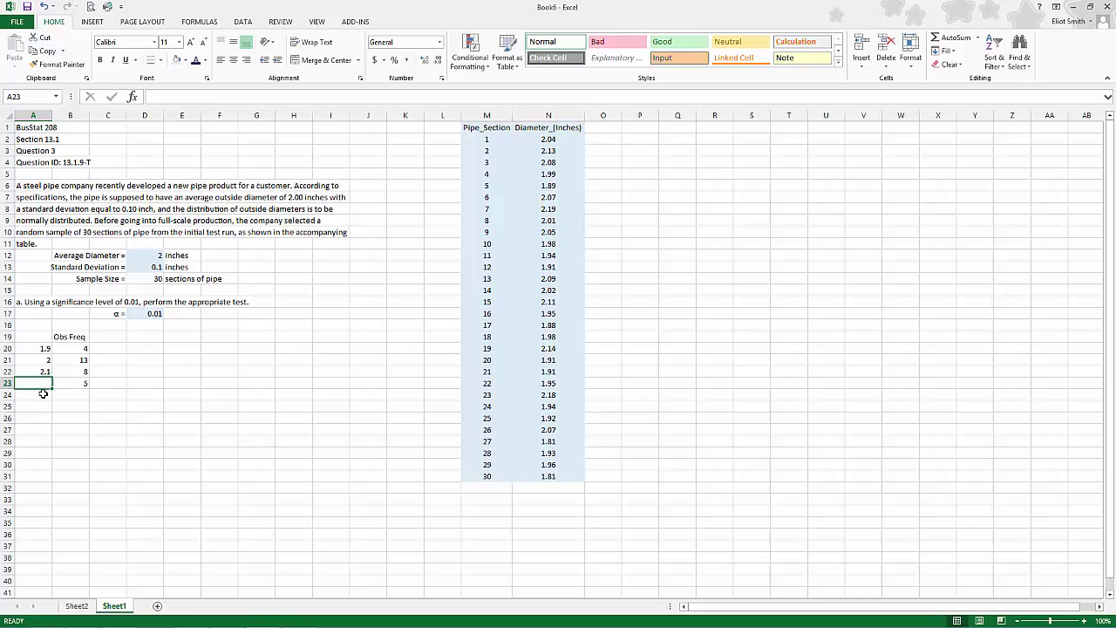
Head C19 'ComProb' and enter =NORM.DIST(A20,$D$12,$D$13,TRUE) in C20.
{"action": "left_click", "coordinate": [109, 339]}
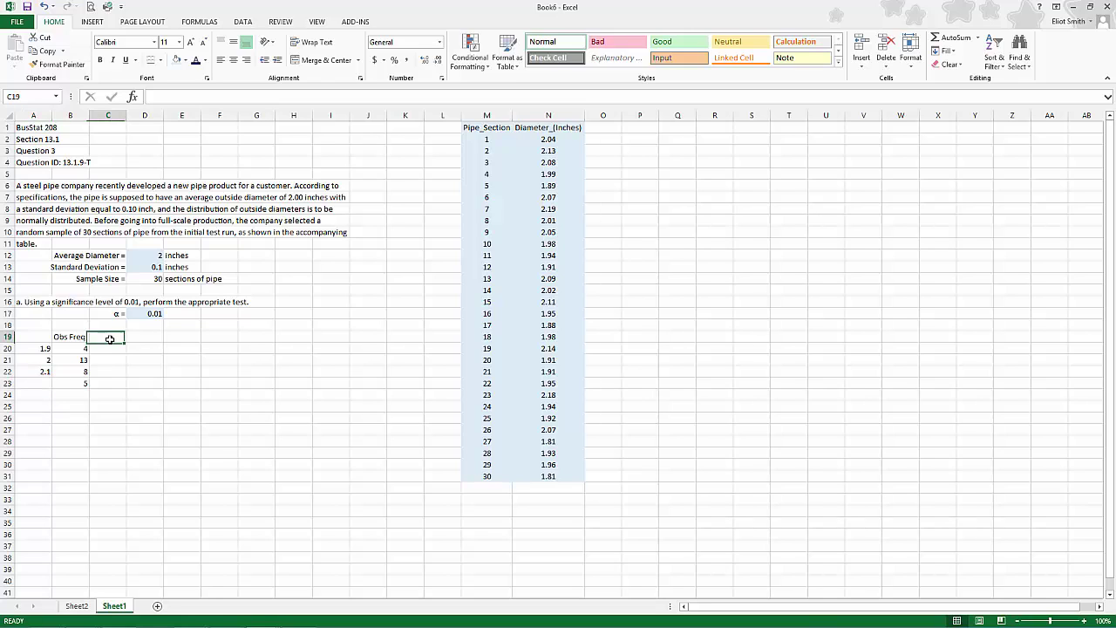
{"action": "type", "text": "ComProb"}
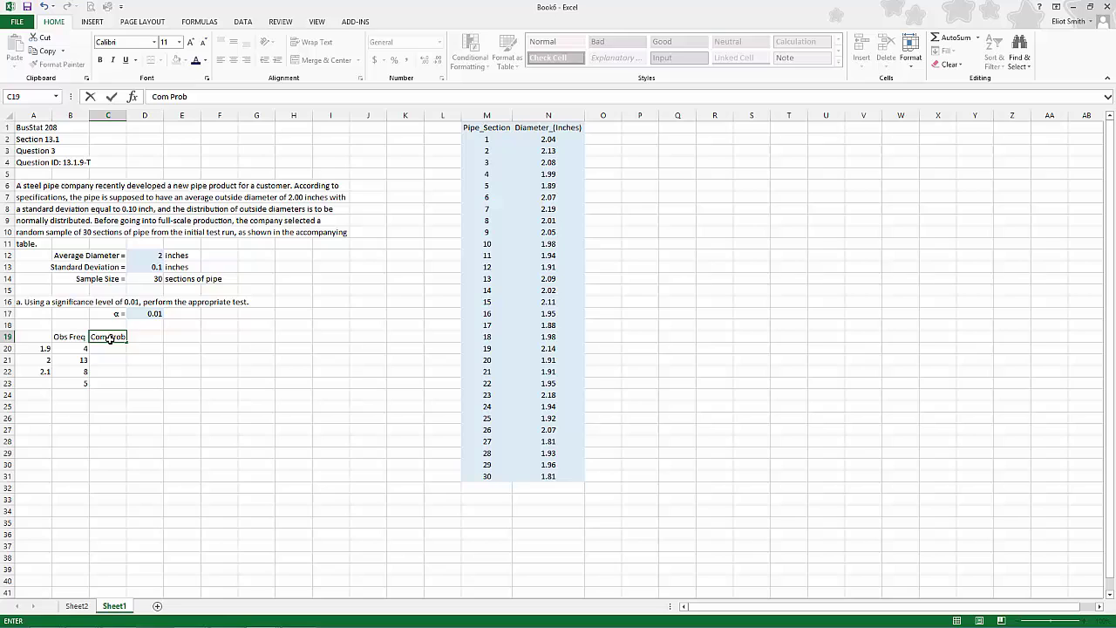
{"action": "key", "text": "Return"}
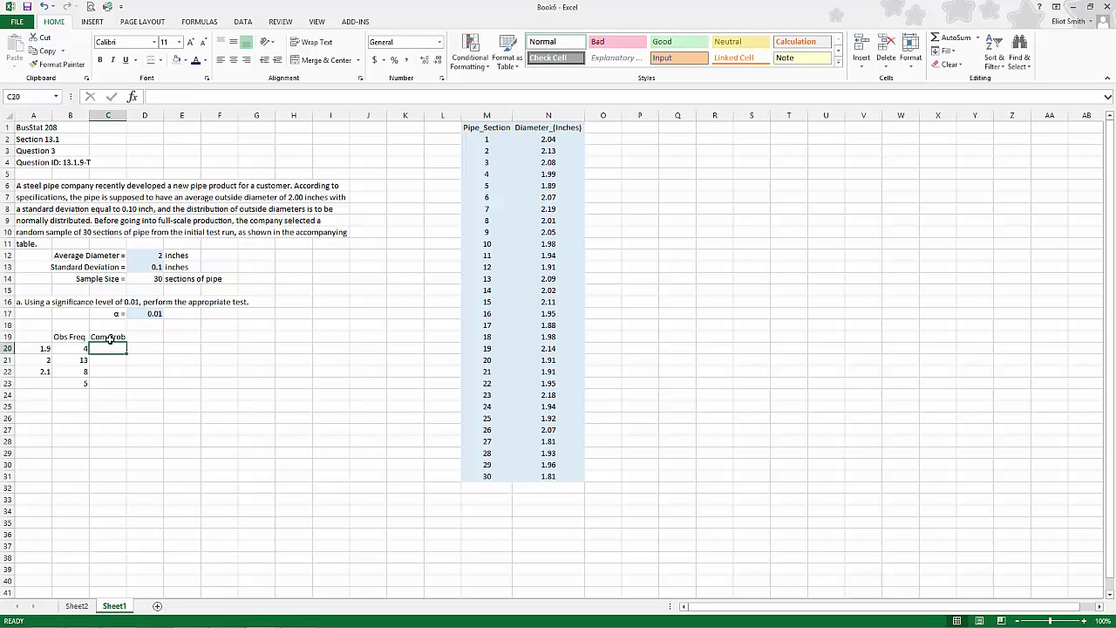
{"action": "type", "text": "=n"}
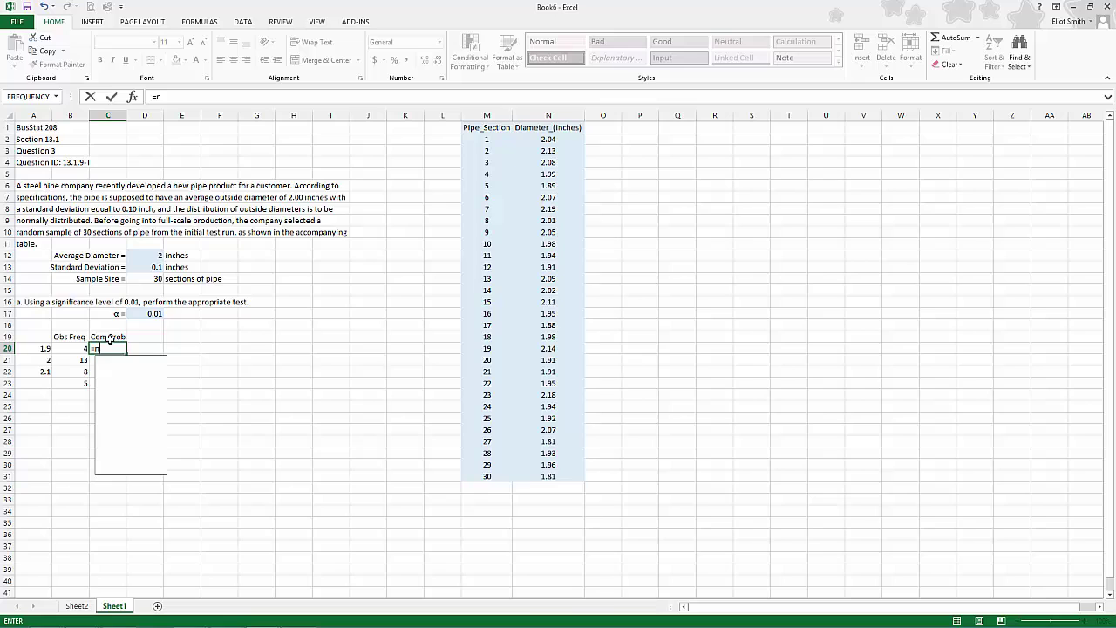
{"action": "type", "text": "orm.dist("}
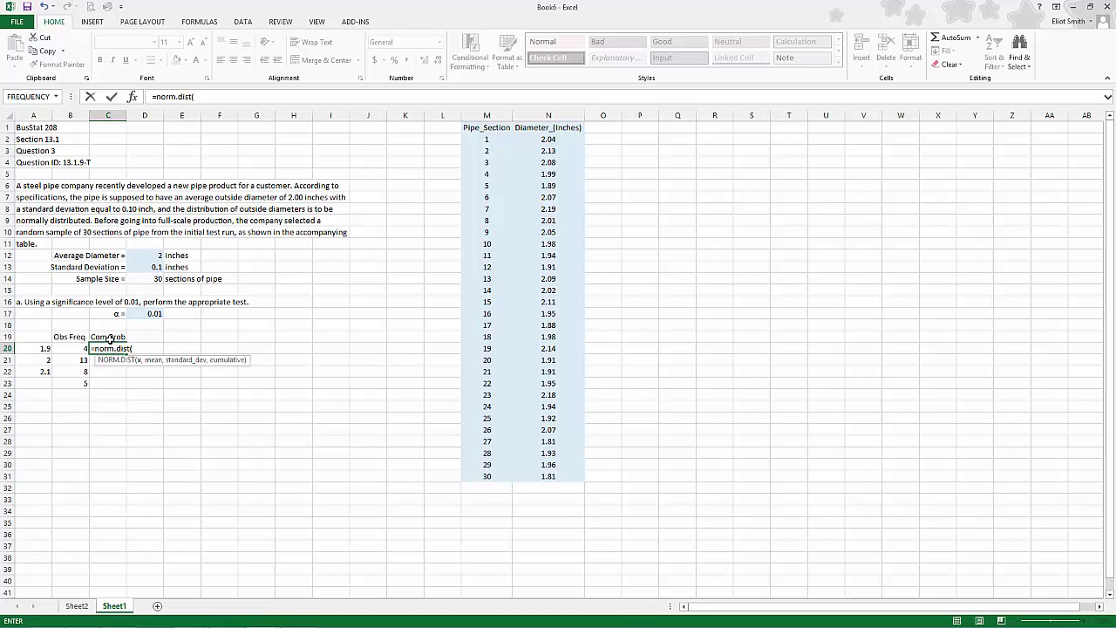
{"action": "left_click", "coordinate": [35, 348]}
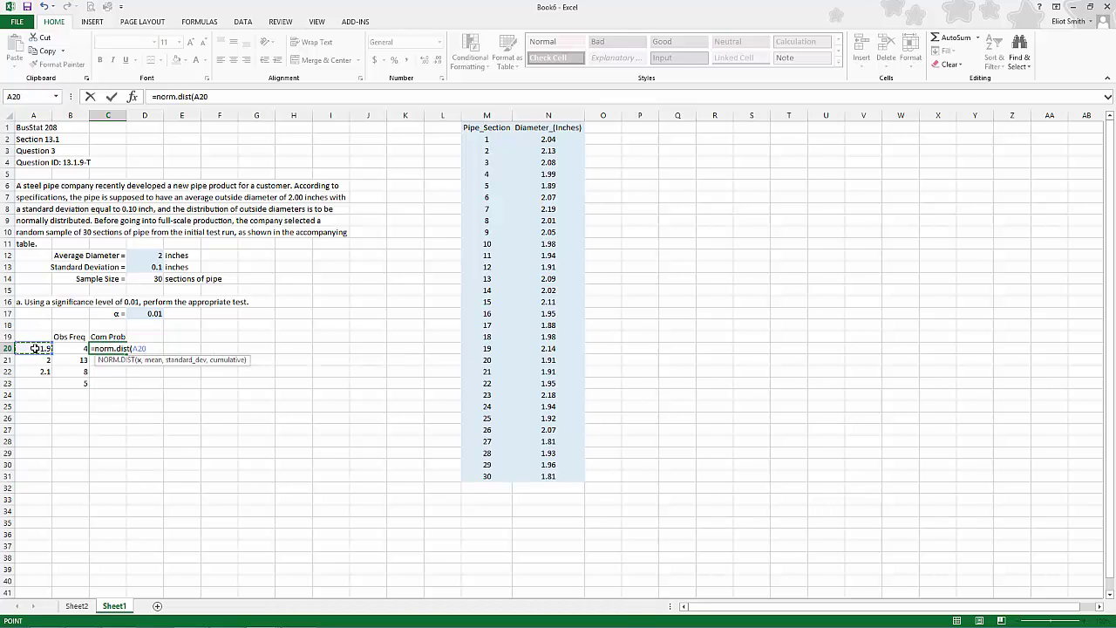
{"action": "type", "text": ","}
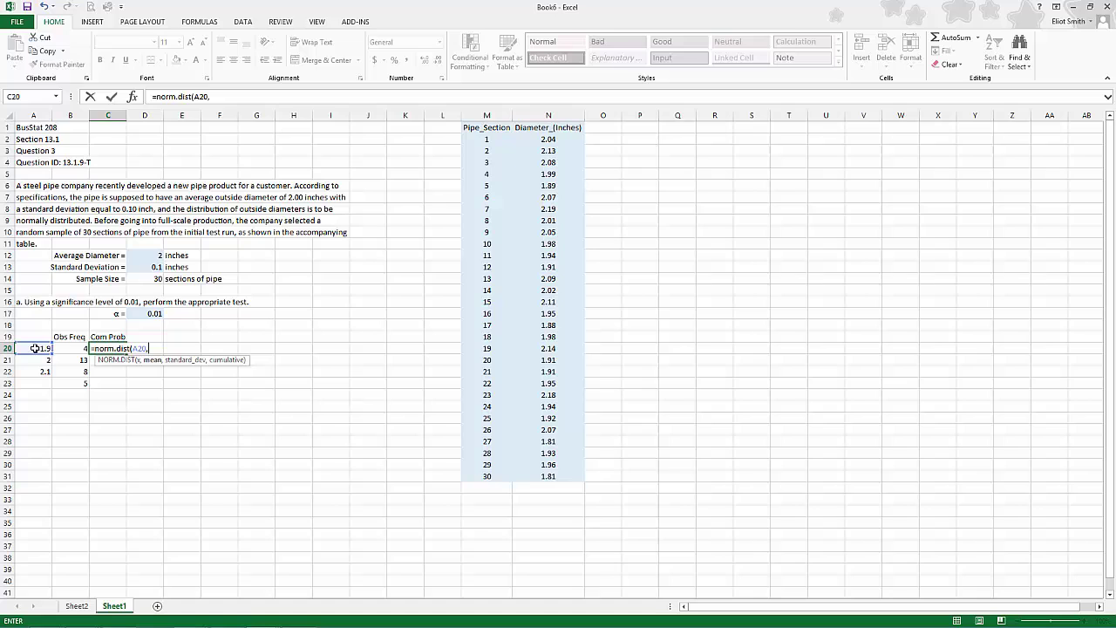
{"action": "left_click", "coordinate": [142, 258]}
{"action": "key", "text": "F4"}
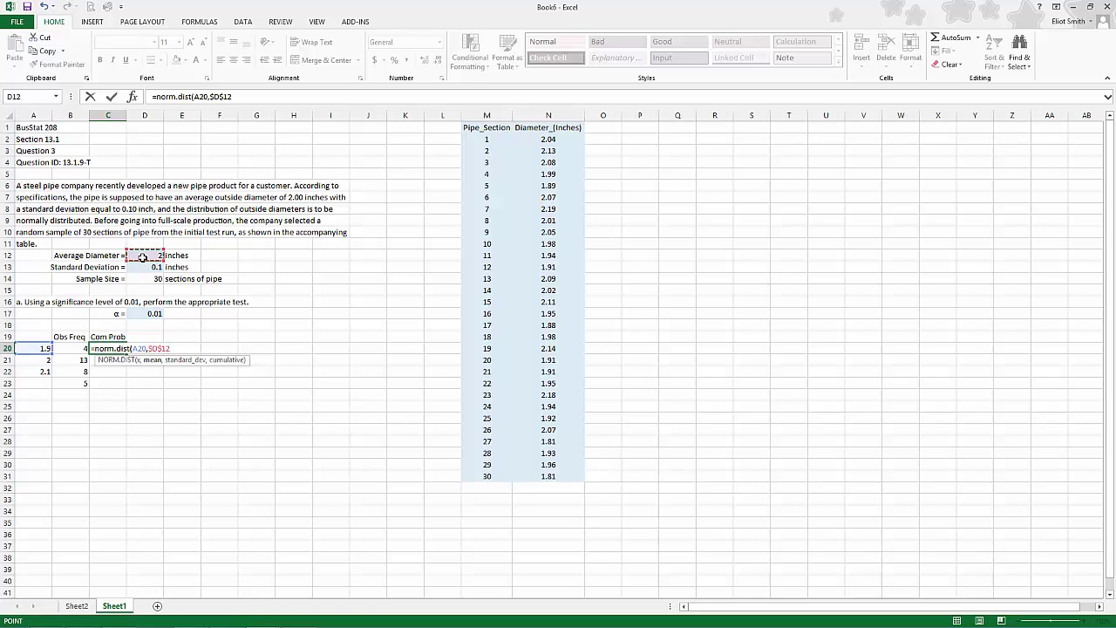
{"action": "type", "text": ","}
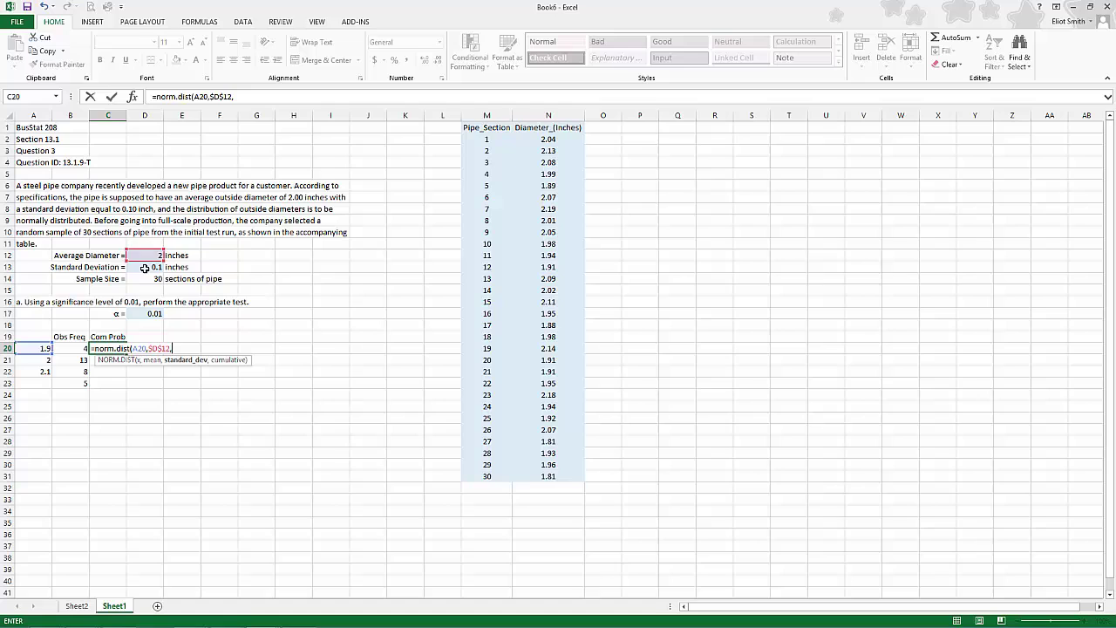
{"action": "left_click", "coordinate": [145, 268]}
{"action": "key", "text": "F4"}
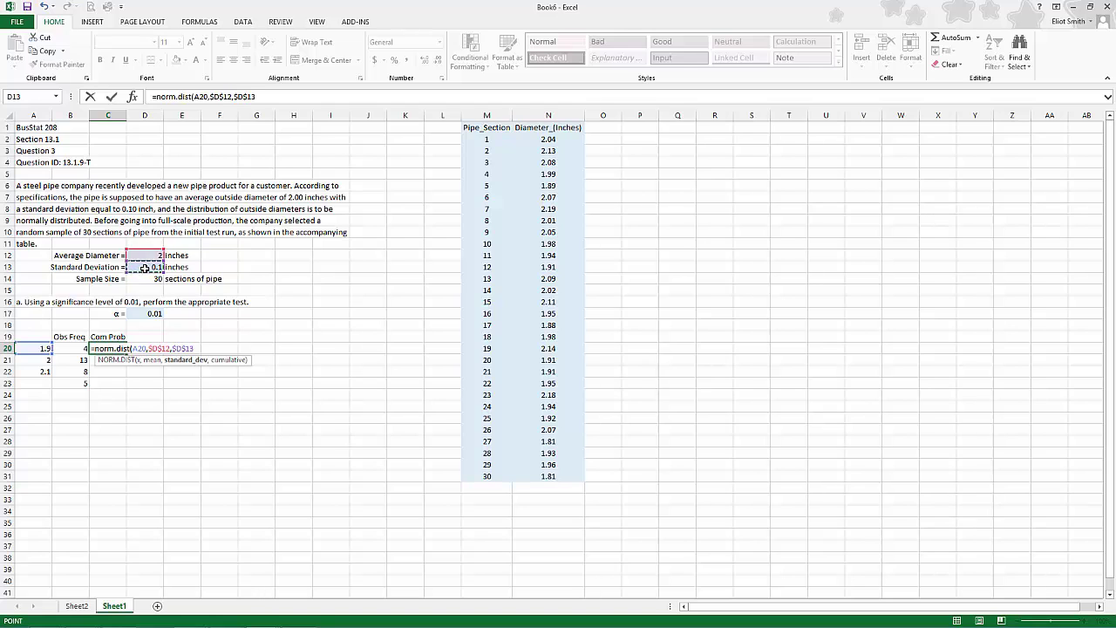
{"action": "type", "text": ",true"}
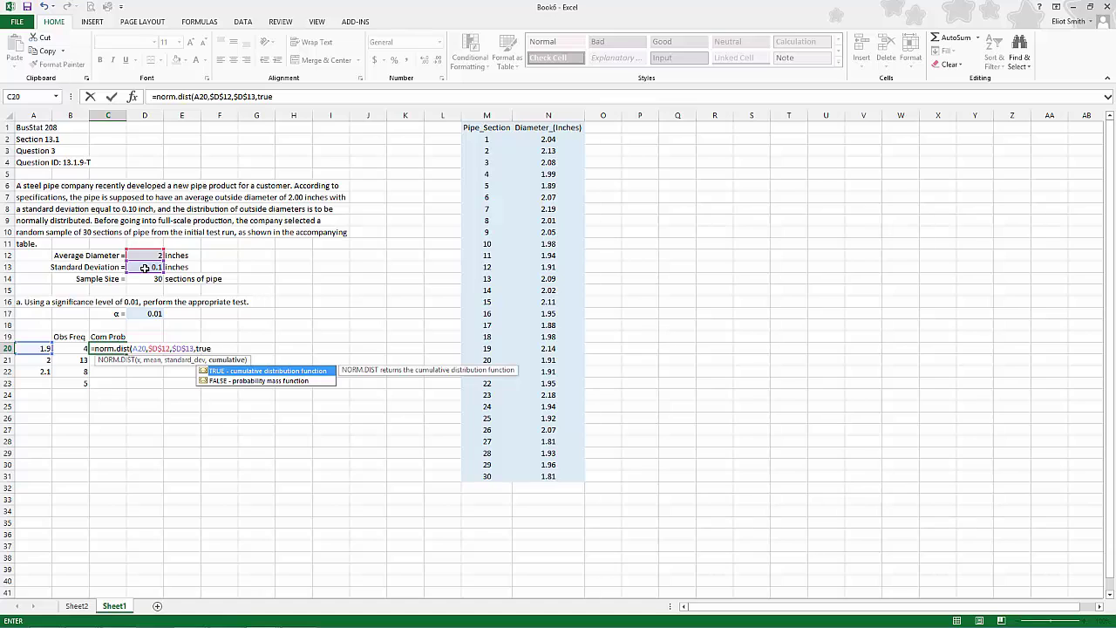
{"action": "type", "text": ")"}
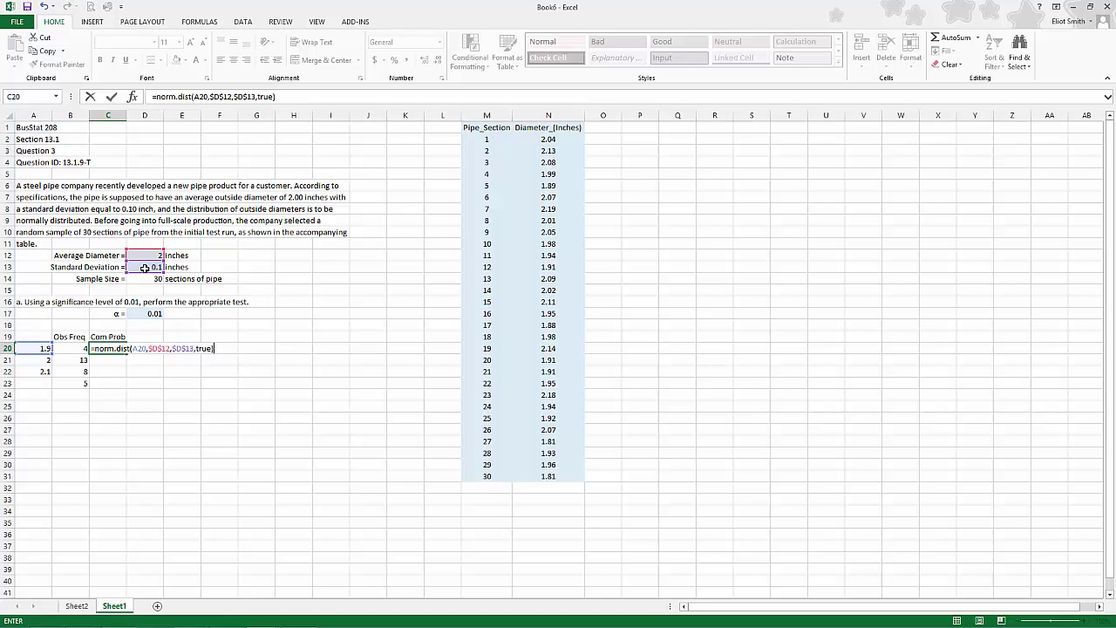
{"action": "key", "text": "Return"}
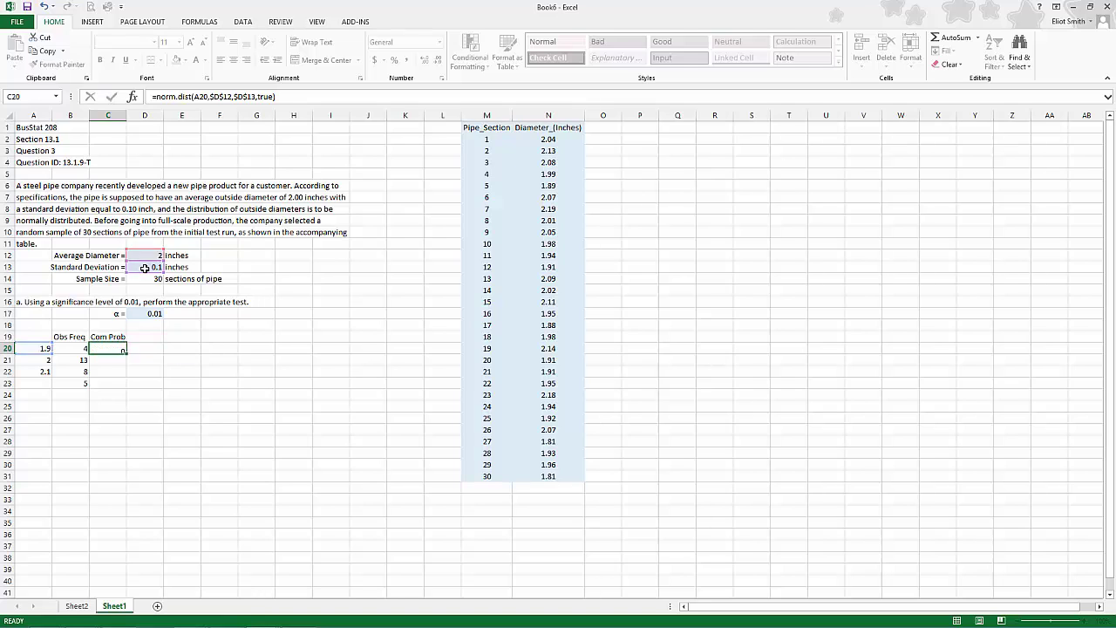
Copy the NORM.DIST formula down to C22 and clear the extra result in C23.
{"action": "key", "text": "Up"}
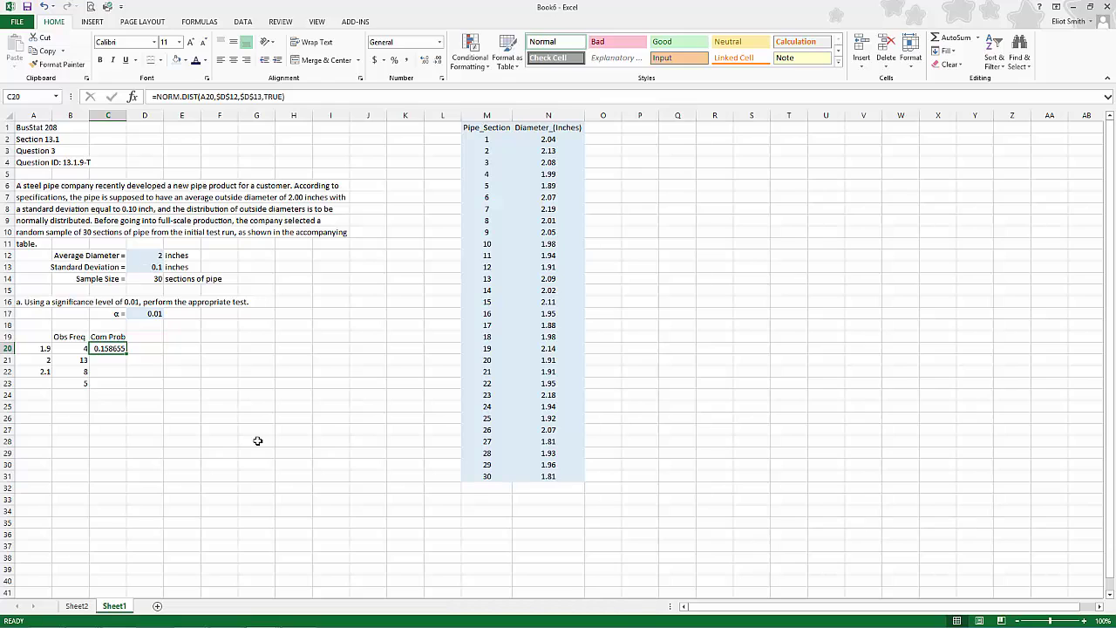
{"action": "double_click", "coordinate": [127, 354]}
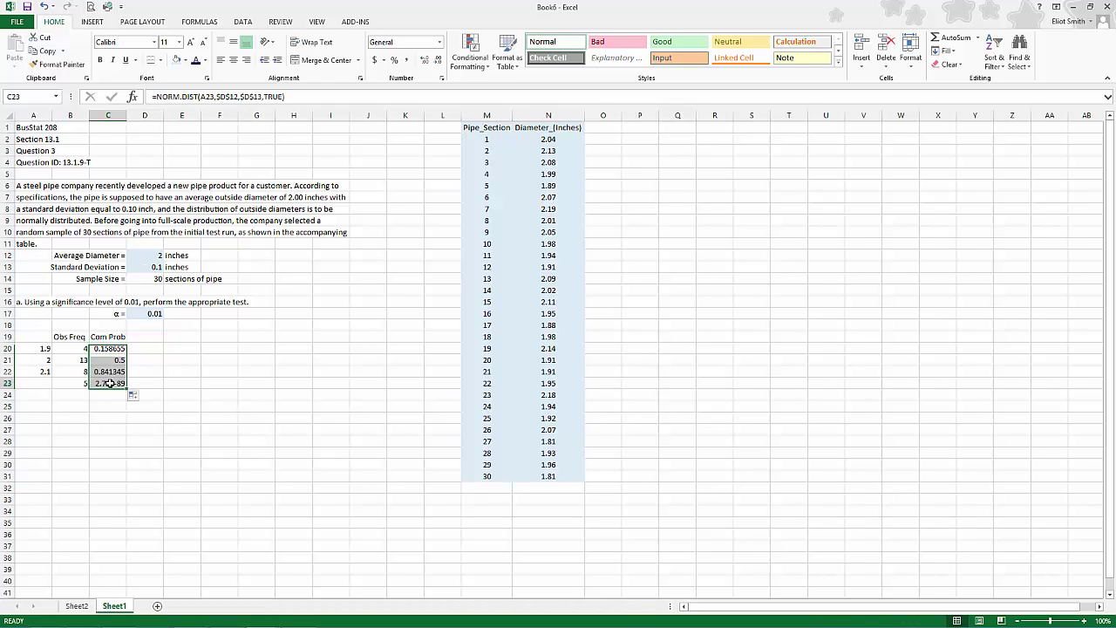
{"action": "left_click", "coordinate": [110, 383]}
{"action": "key", "text": "Delete"}
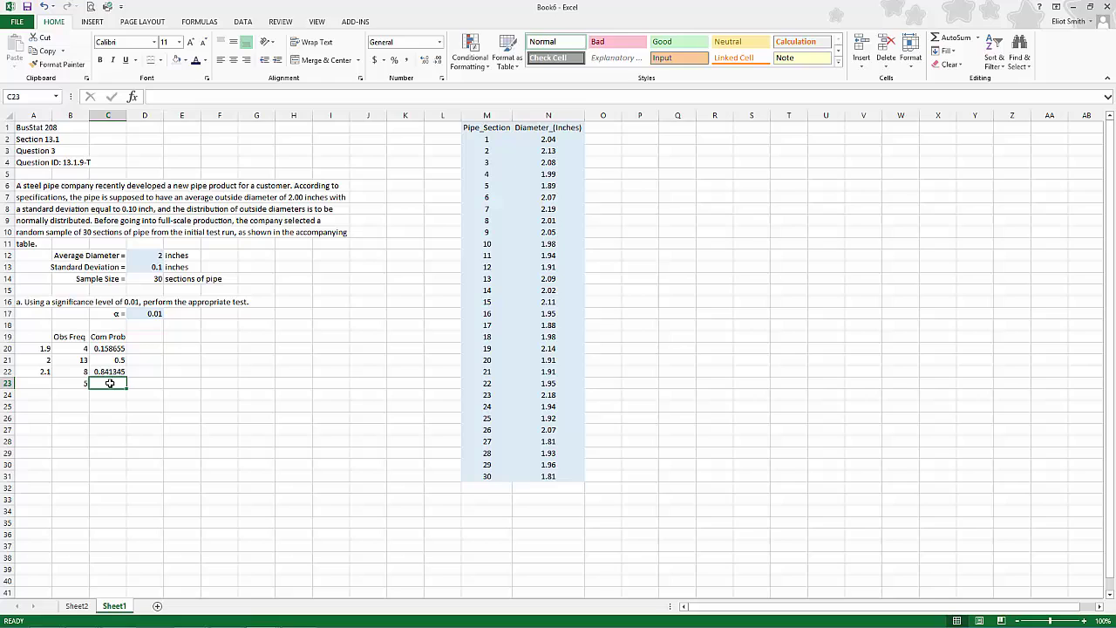
Enter the 'Ind Prob' heading in D19, briefly checking the MathXL homework.
{"action": "left_click", "coordinate": [148, 336]}
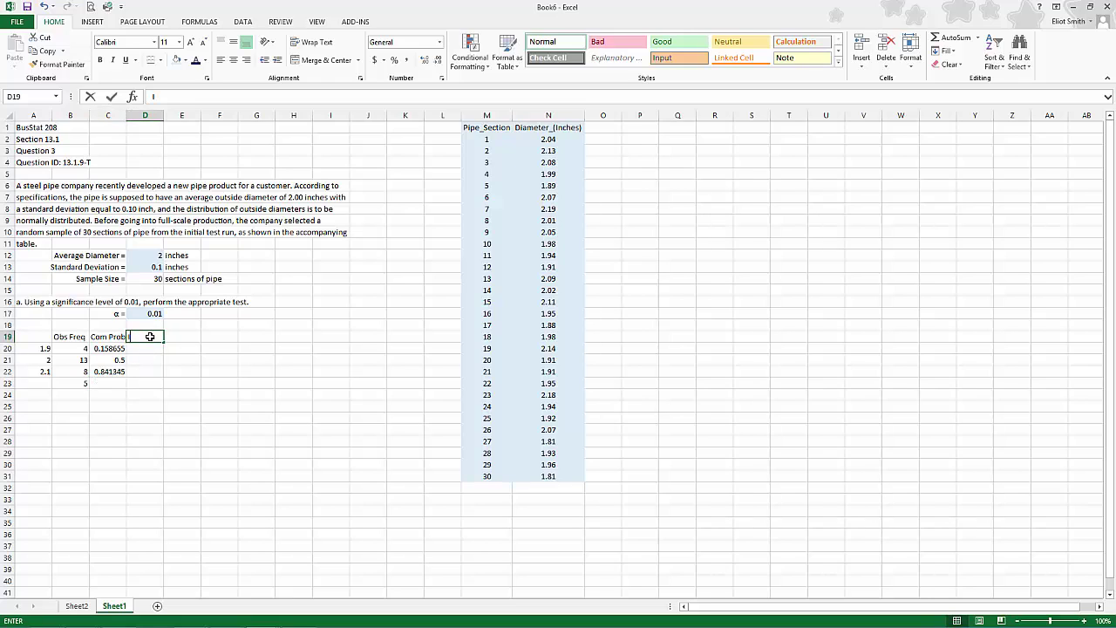
{"action": "type", "text": "nd Prob"}
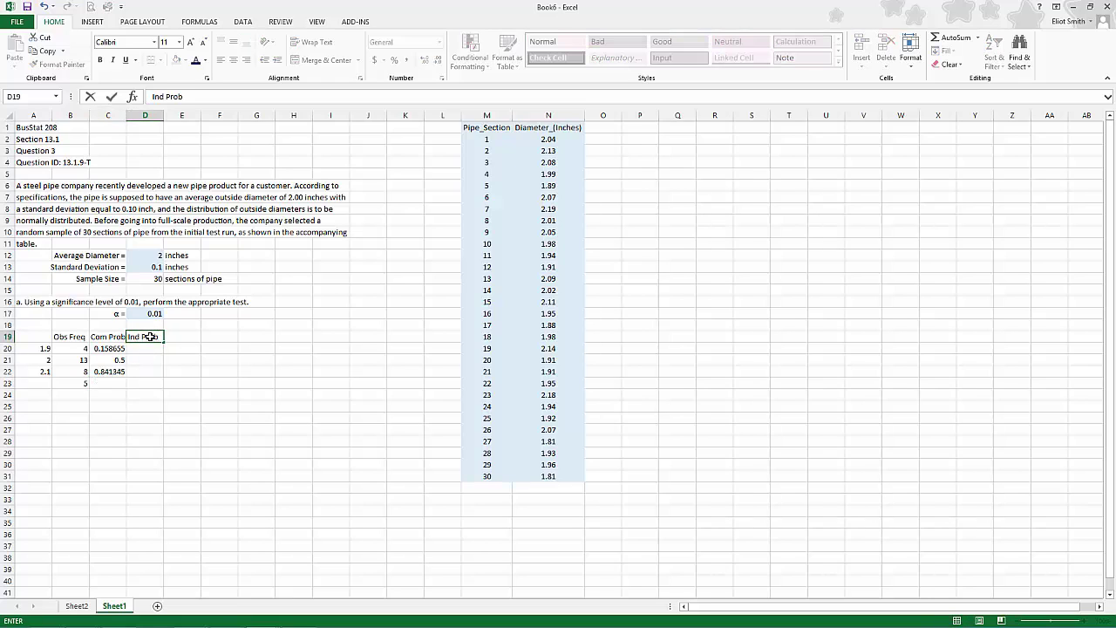
{"action": "key", "text": "Return"}
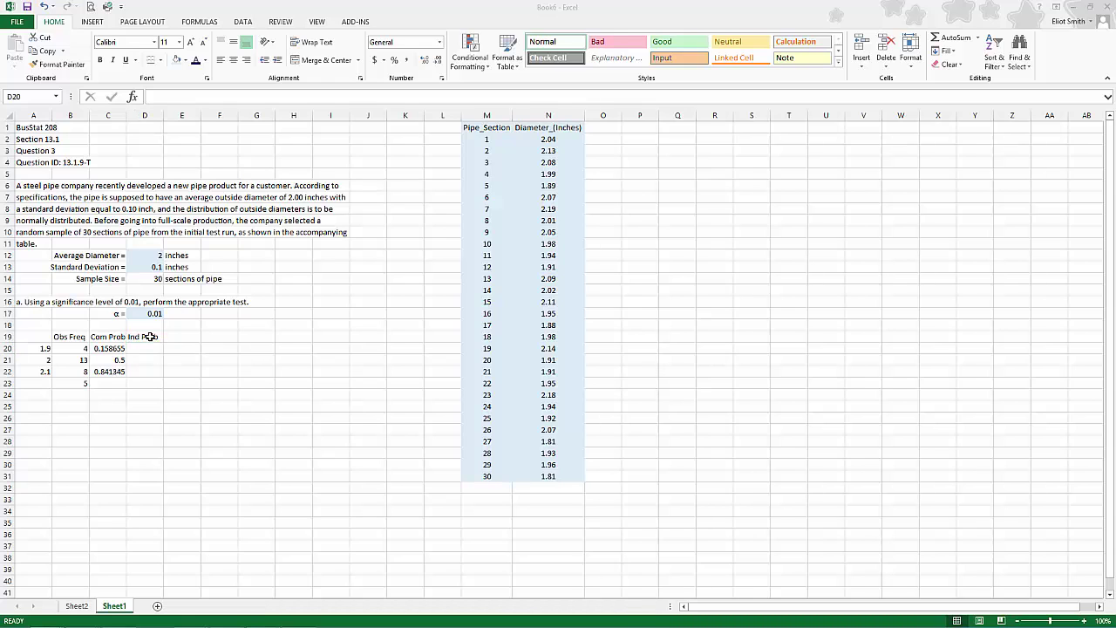
{"action": "key", "text": "alt+Tab"}
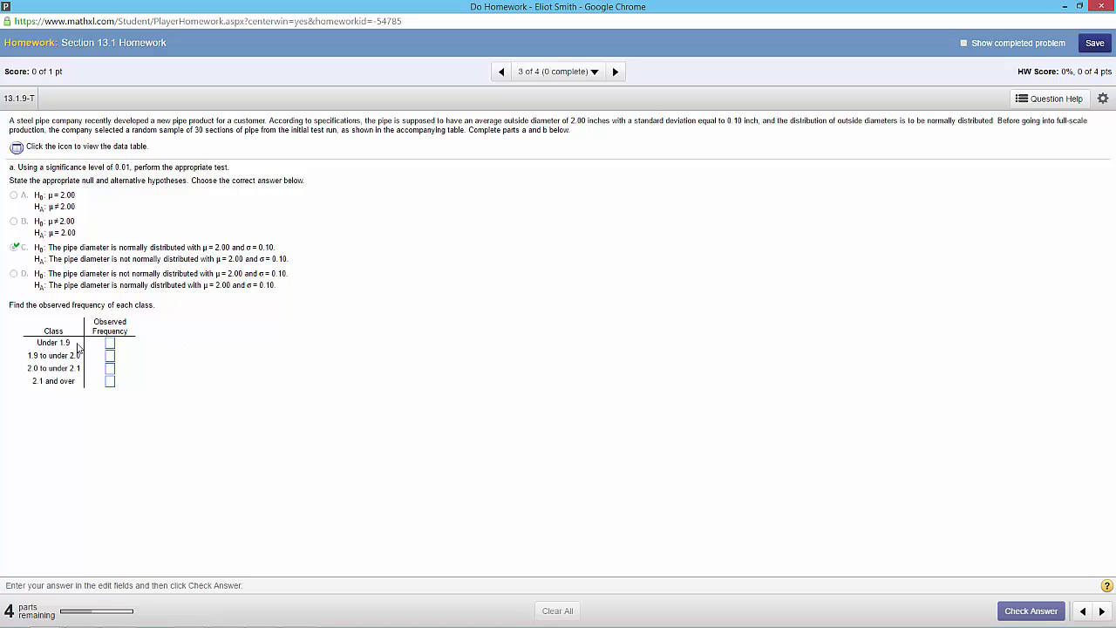
{"action": "key", "text": "alt+Tab"}
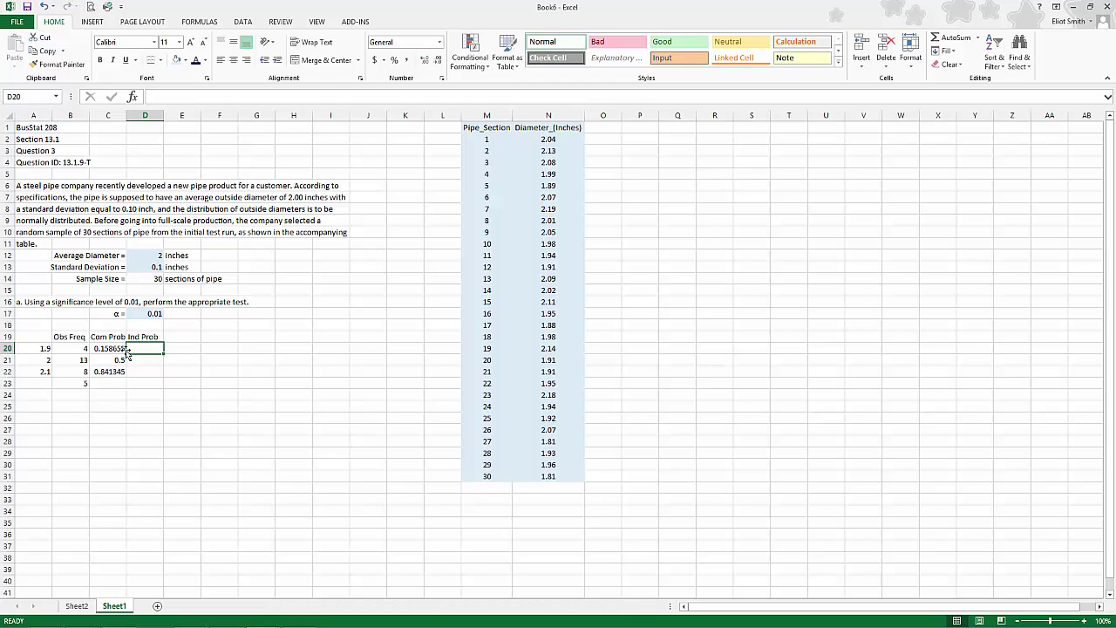
Set D20 to =C20 and D21:D22 to cumulative differences such as =C21-C20.
{"action": "type", "text": "=C20"}
{"action": "key", "text": "Return"}
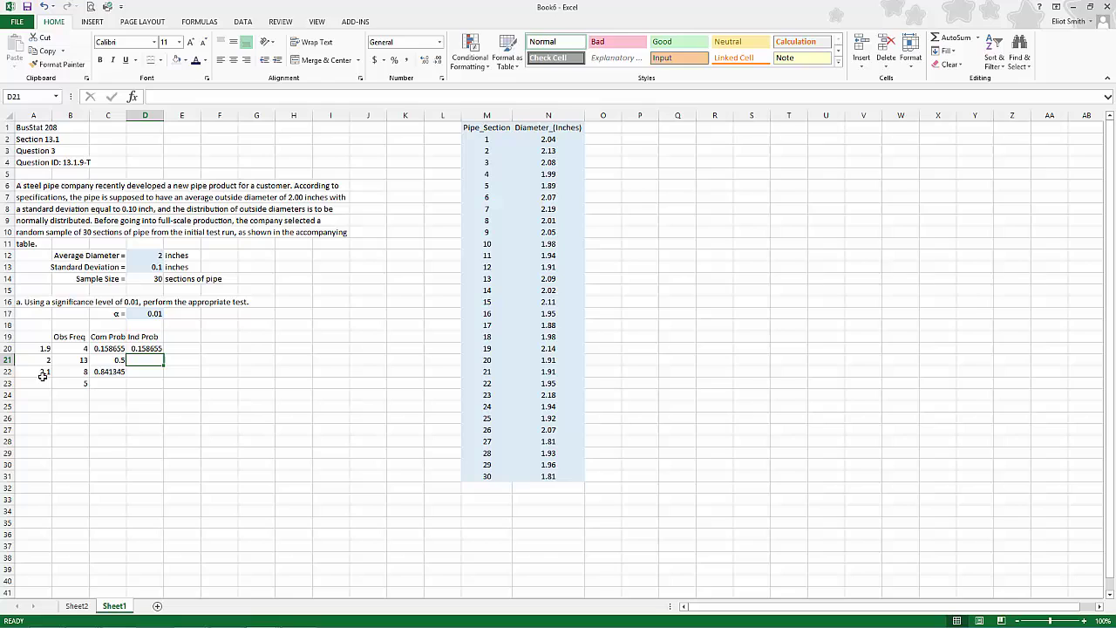
{"action": "type", "text": "="}
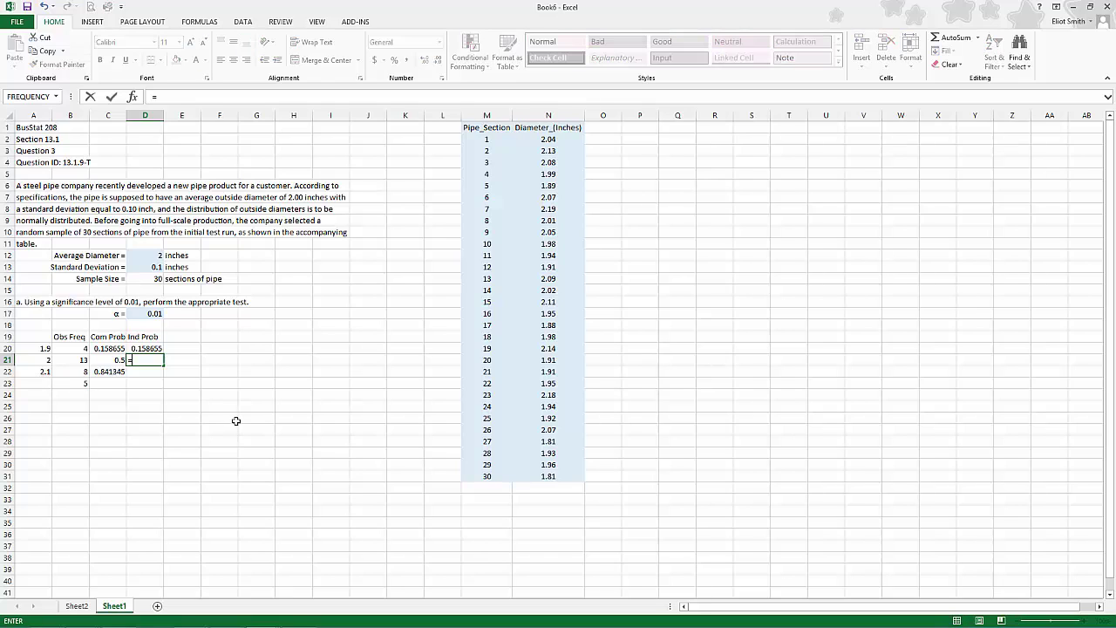
{"action": "key", "text": "Left"}
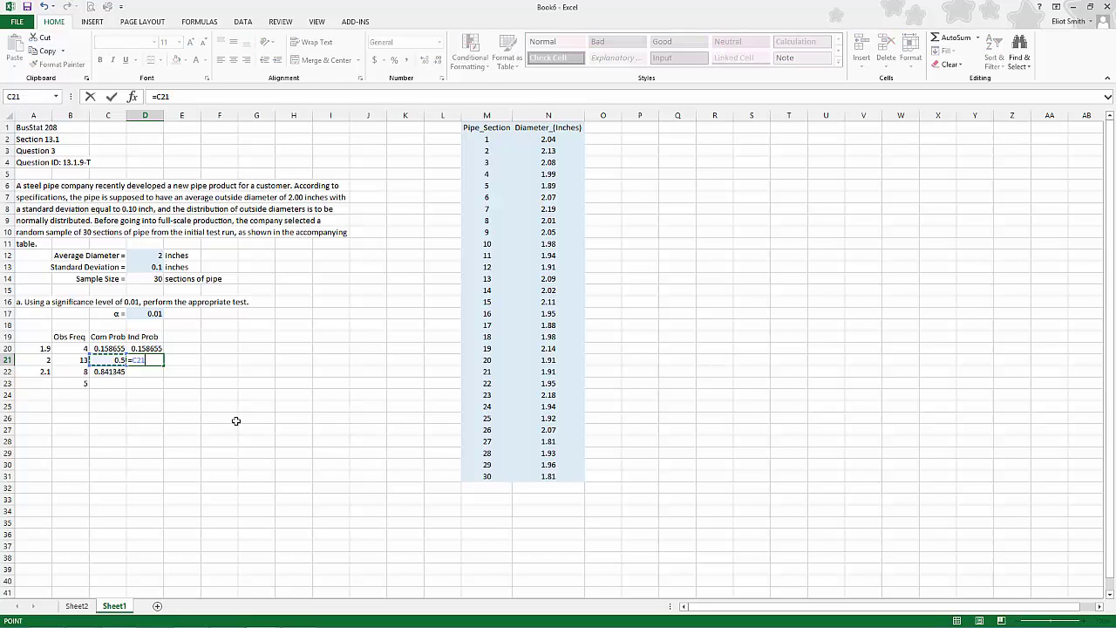
{"action": "type", "text": "-"}
{"action": "key", "text": "Left"}
{"action": "key", "text": "Up"}
{"action": "key", "text": "Return"}
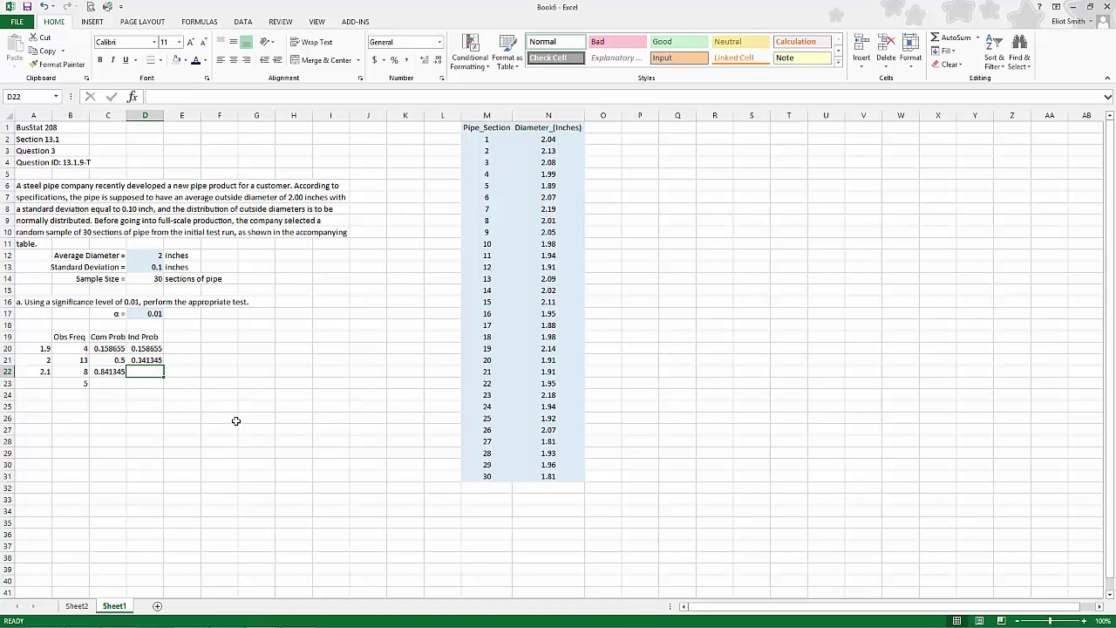
{"action": "key", "text": "Up"}
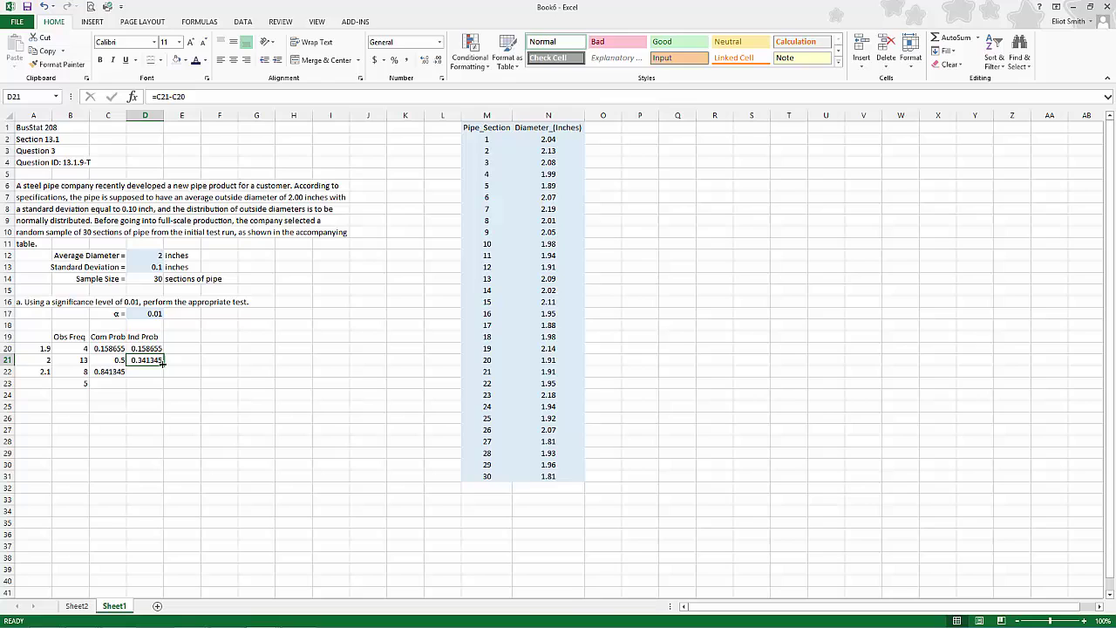
{"action": "left_click_drag", "start_coordinate": [162, 370], "coordinate": [164, 376]}
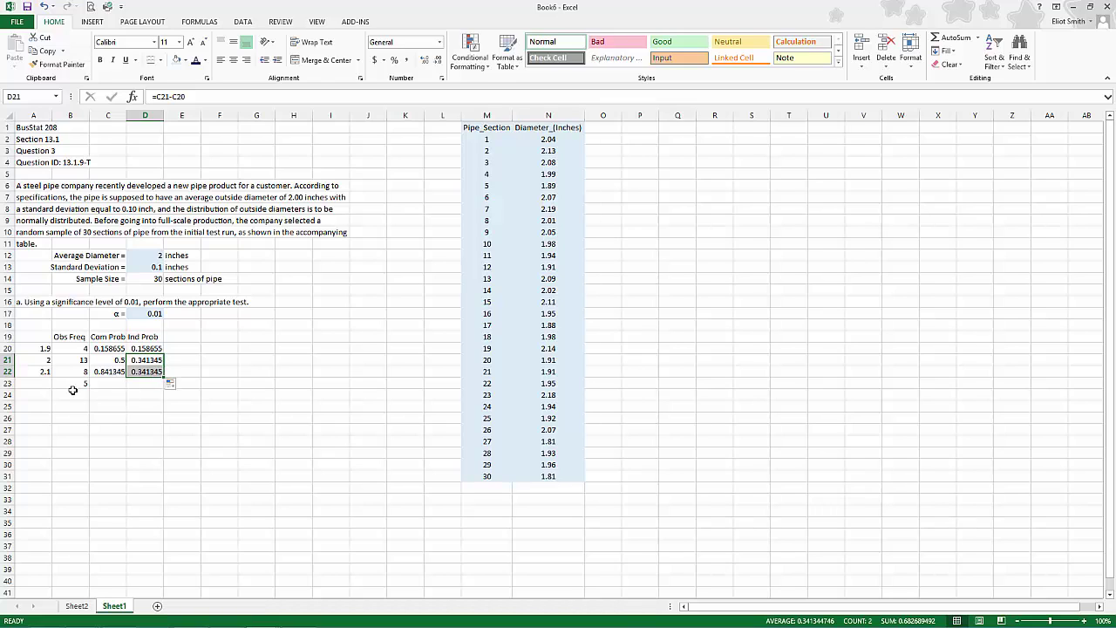
{"action": "left_click", "coordinate": [39, 384]}
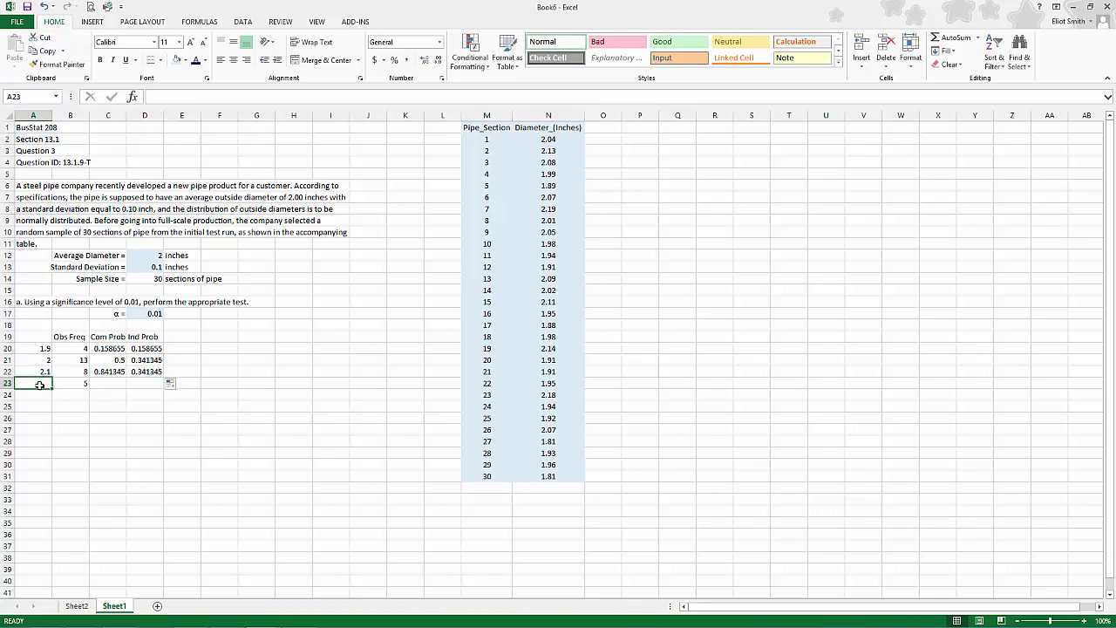
Enter =1-SUM(D20:D22) in D23 for the last interval, giving 0.158655.
{"action": "left_click", "coordinate": [144, 384]}
{"action": "type", "text": "="}
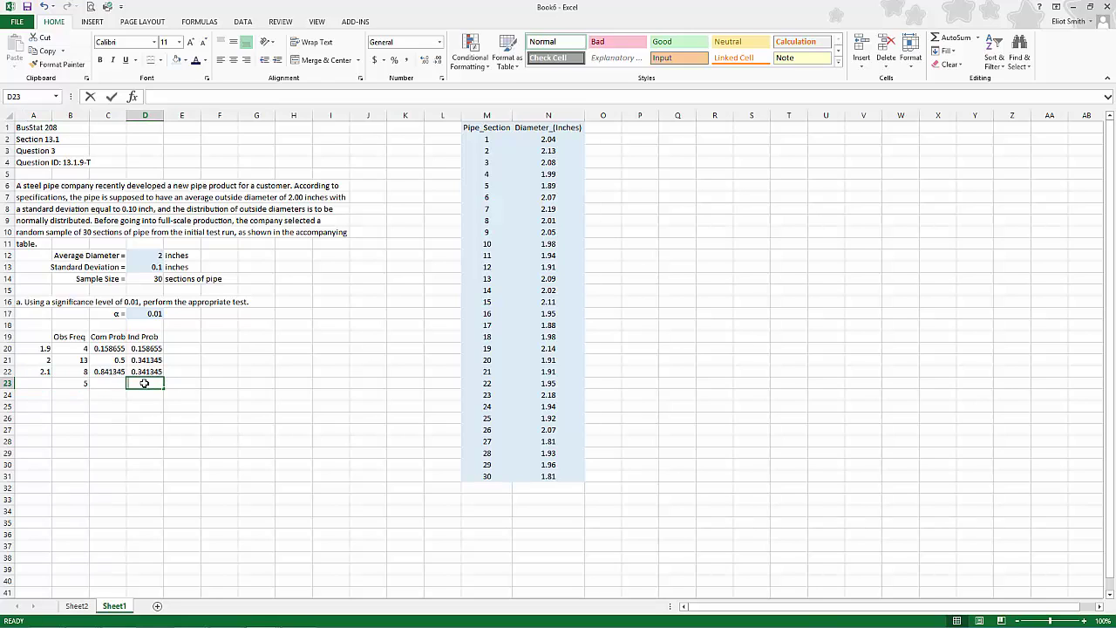
{"action": "type", "text": "1"}
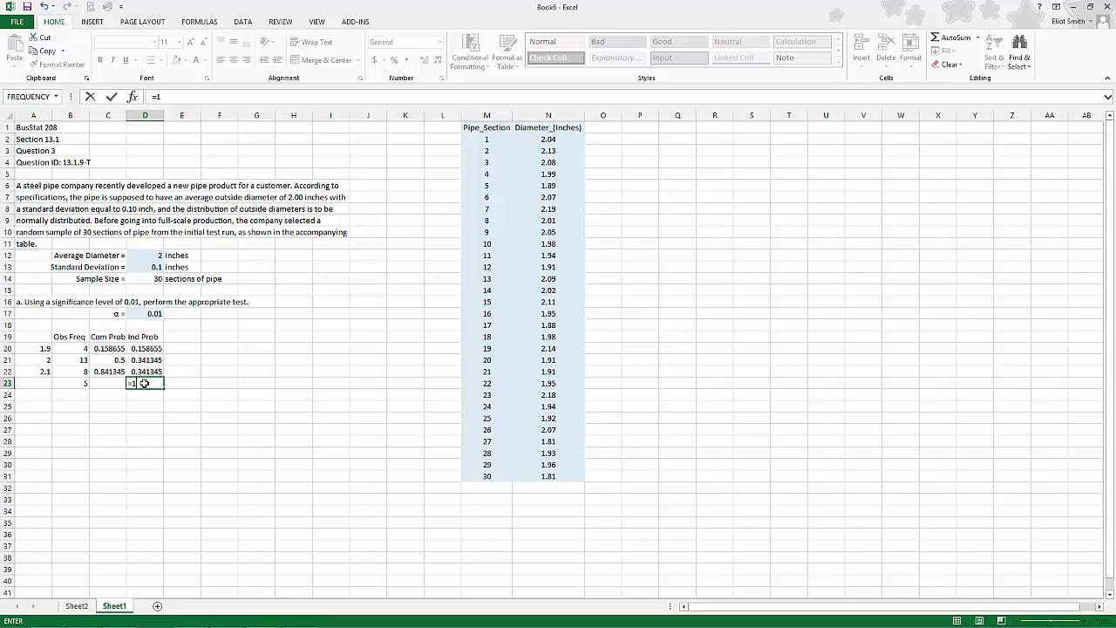
{"action": "type", "text": "-sum("}
{"action": "left_click_drag", "start_coordinate": [145, 347], "coordinate": [145, 372]}
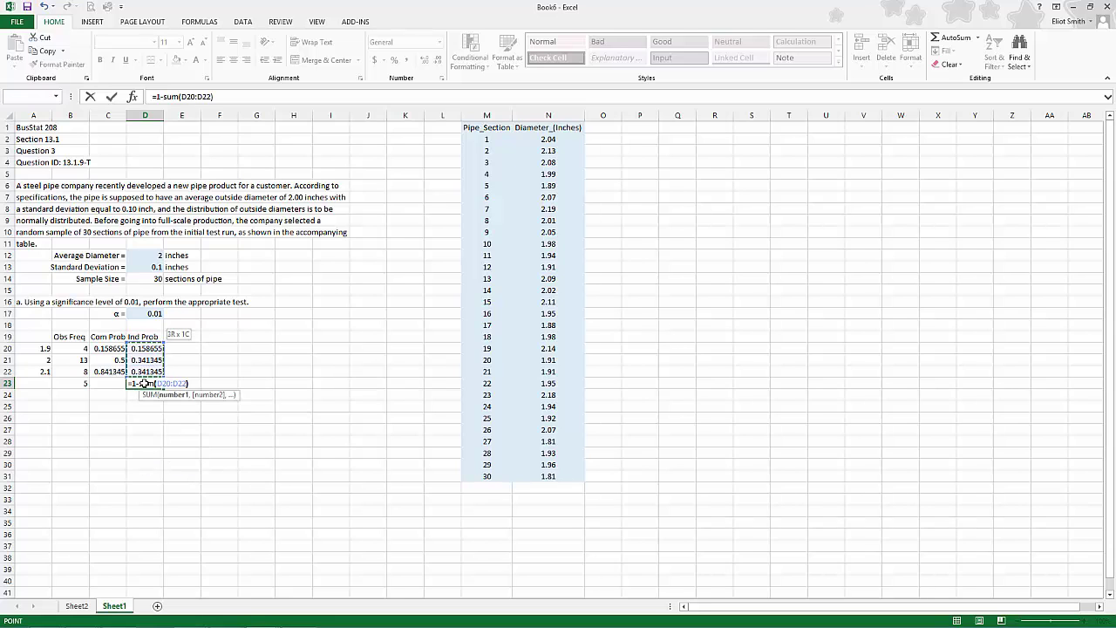
{"action": "key", "text": "Return"}
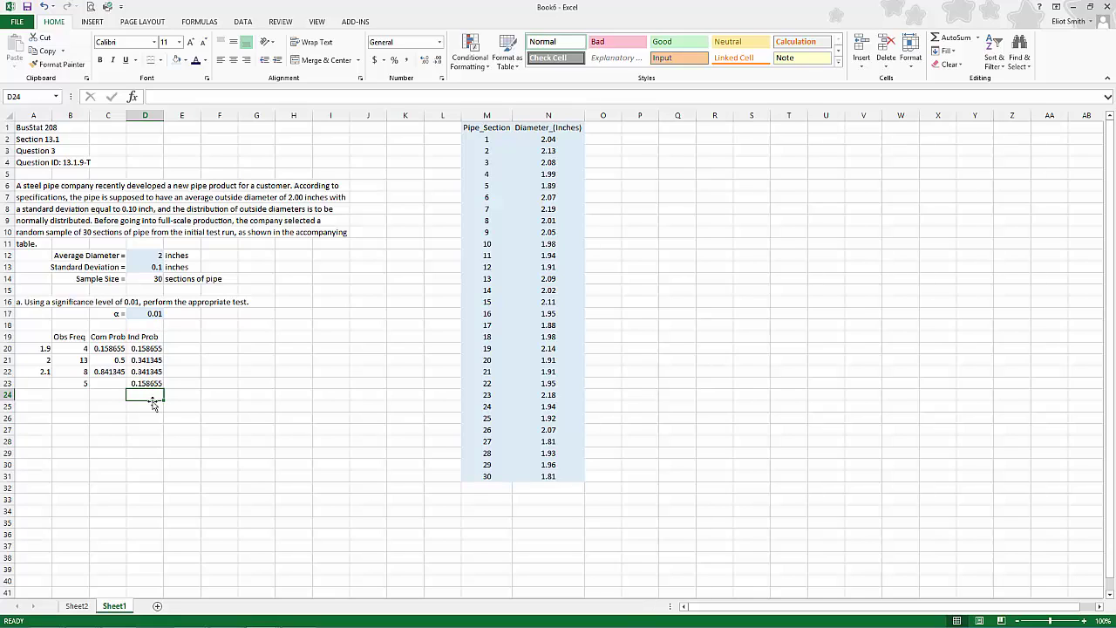
Label E19 'Exp Freq' after cancelling a stray 'Tot' entry in A24.
{"action": "left_click", "coordinate": [42, 398]}
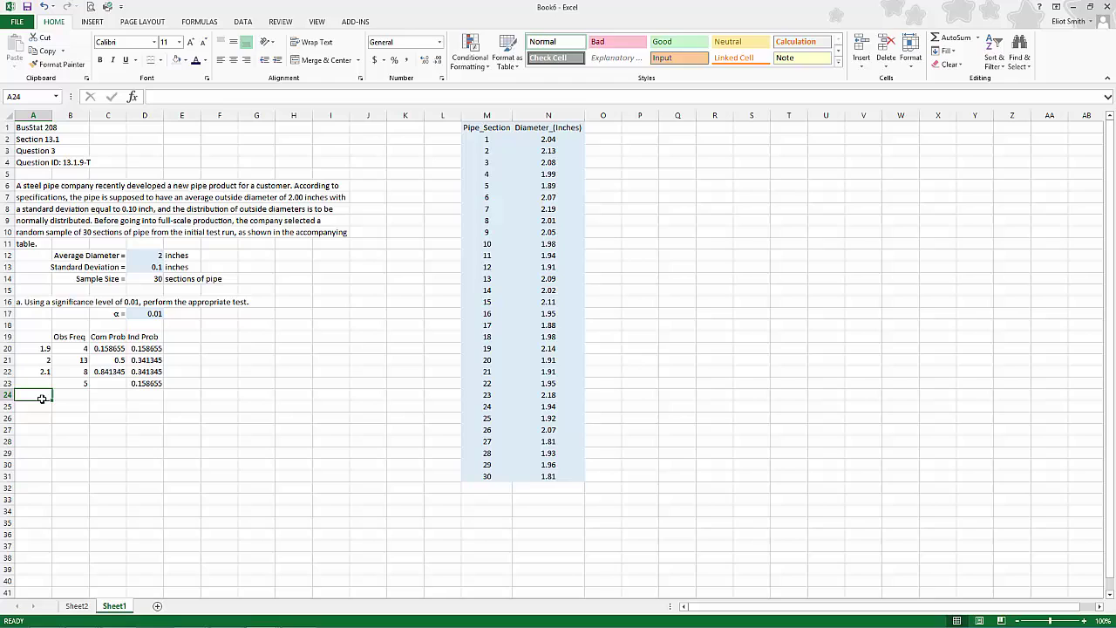
{"action": "type", "text": "Total"}
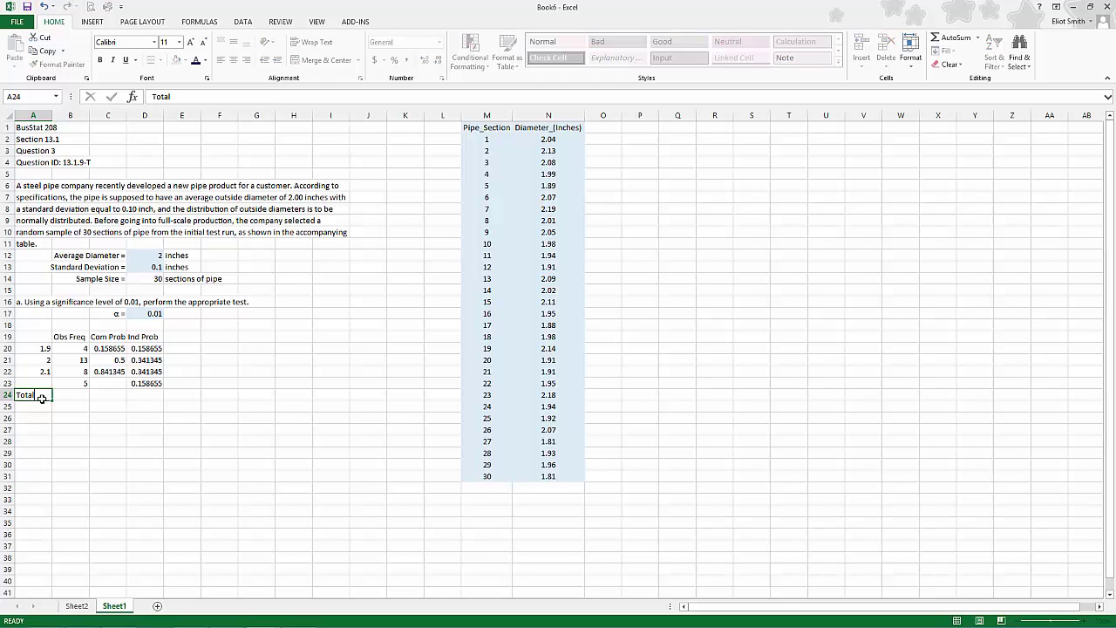
{"action": "key", "text": "Escape"}
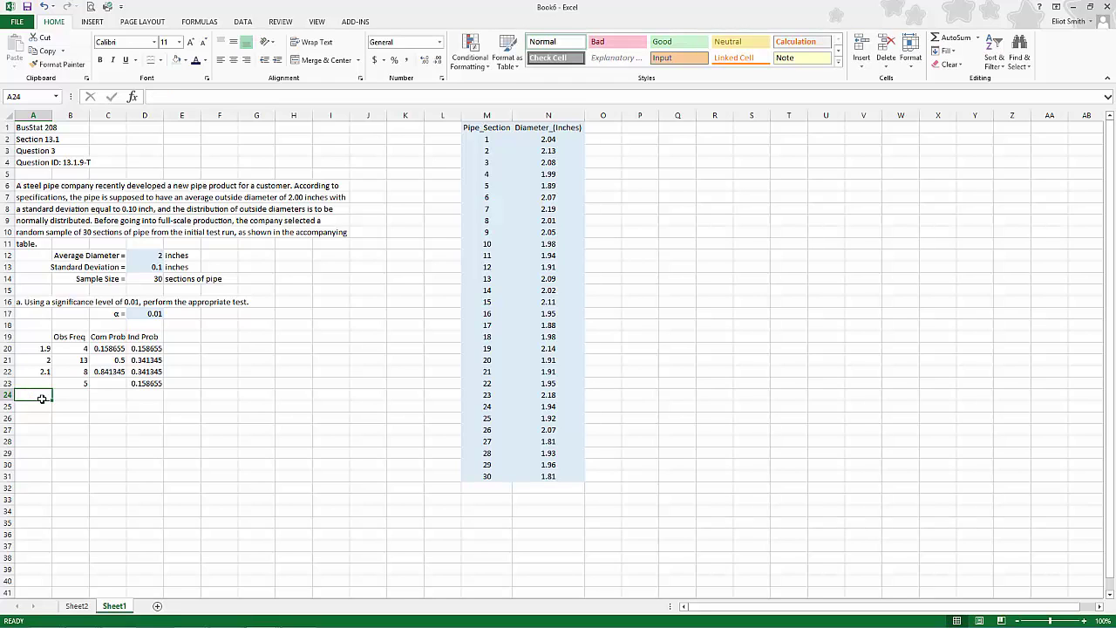
{"action": "left_click", "coordinate": [158, 279]}
{"action": "left_click", "coordinate": [186, 337]}
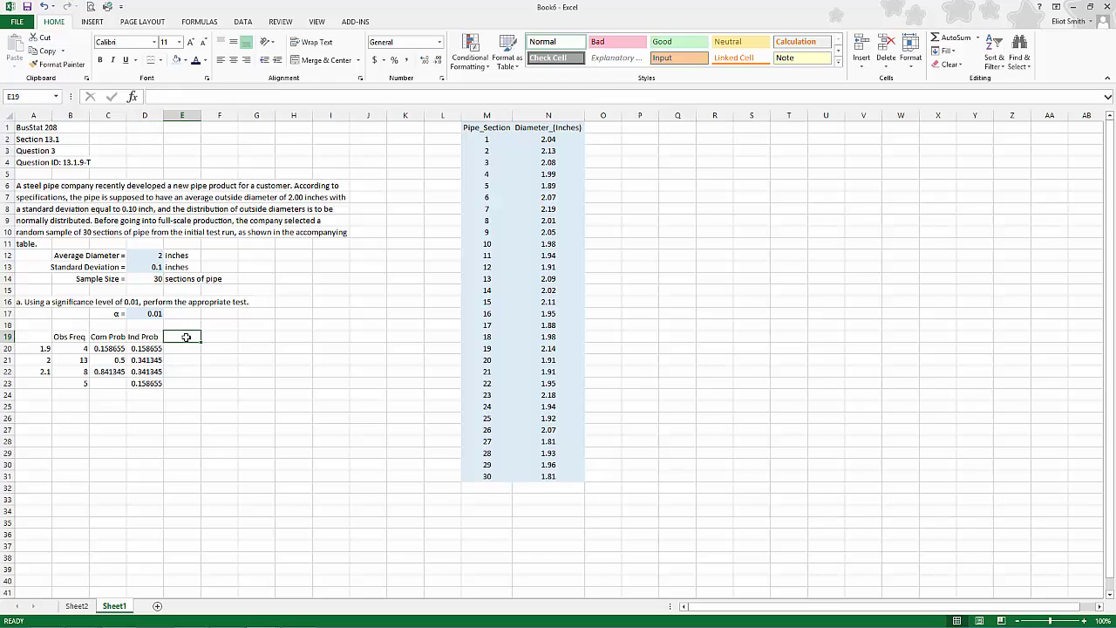
{"action": "type", "text": "Exp Freq"}
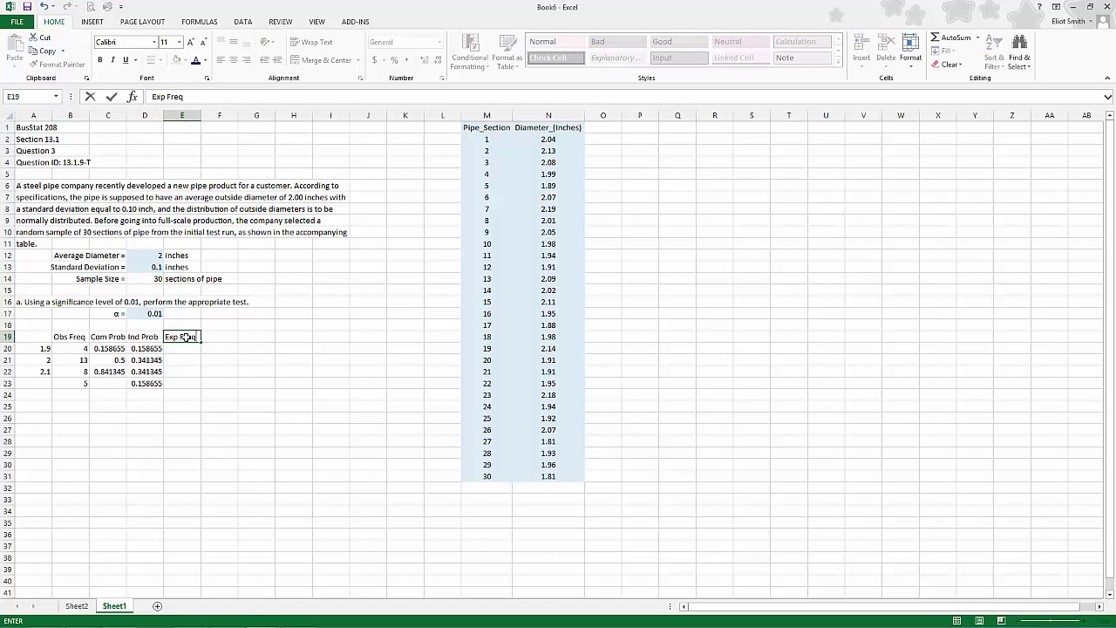
{"action": "key", "text": "Return"}
Enter =D20*$D$14 in E20 and fill it down to E23.
{"action": "type", "text": "="}
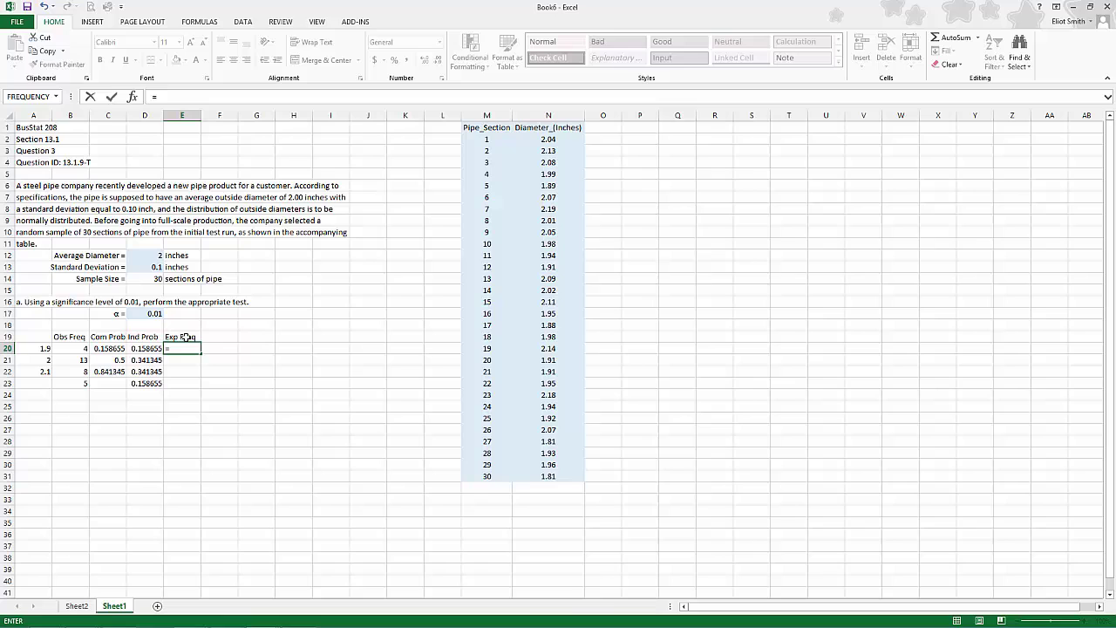
{"action": "key", "text": "Left"}
{"action": "type", "text": "*"}
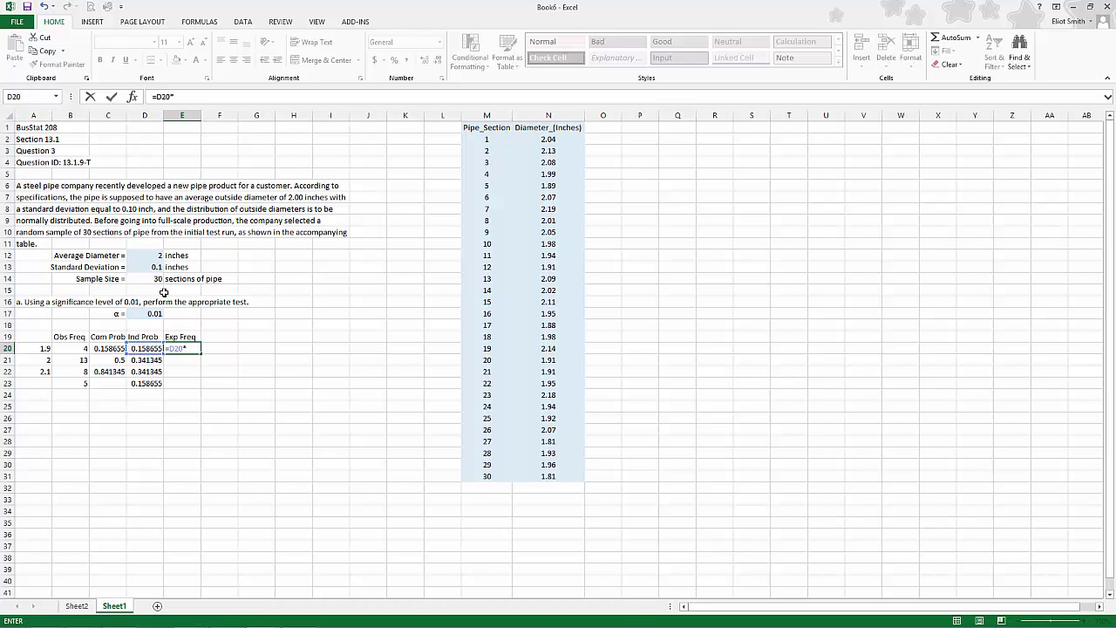
{"action": "left_click", "coordinate": [153, 277]}
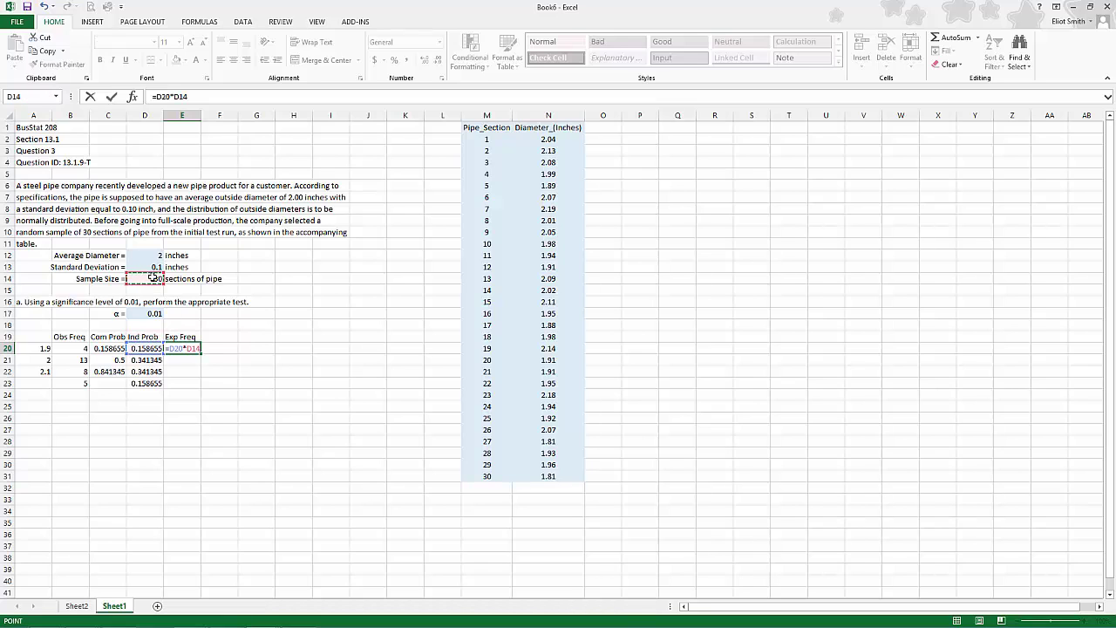
{"action": "key", "text": "F4"}
{"action": "key", "text": "ctrl+Return"}
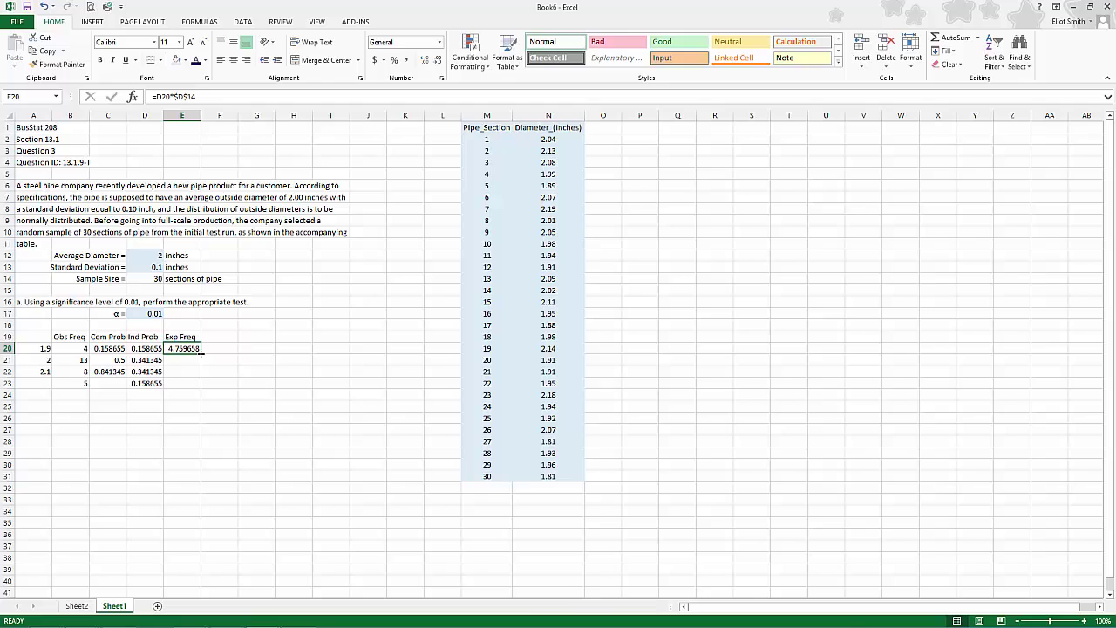
{"action": "left_click_drag", "start_coordinate": [201, 352], "coordinate": [210, 396]}
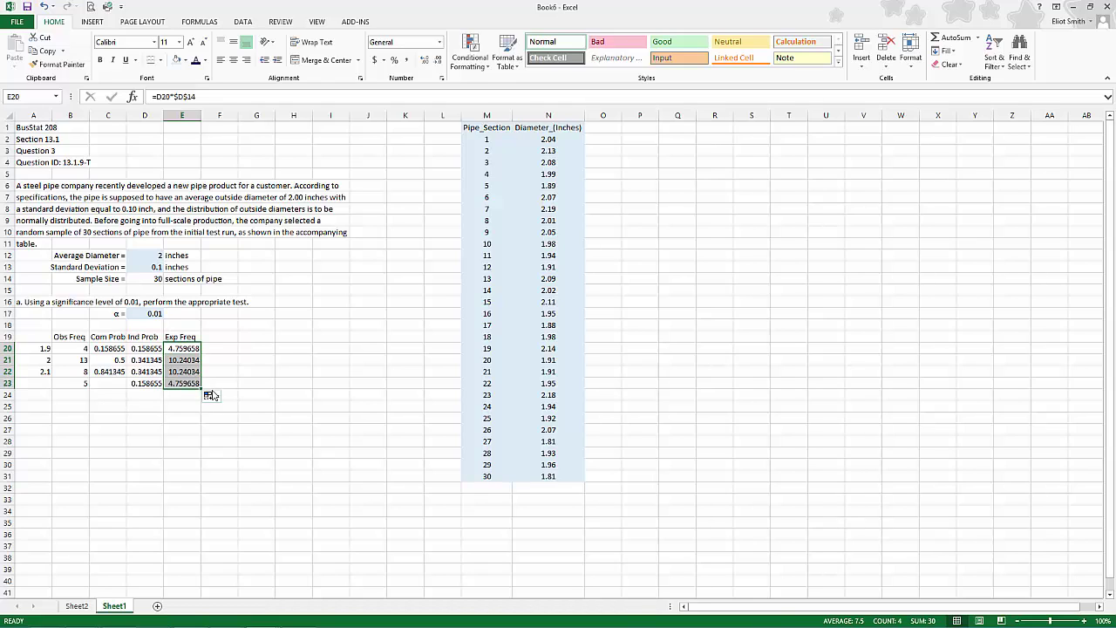
{"action": "left_click", "coordinate": [214, 335]}
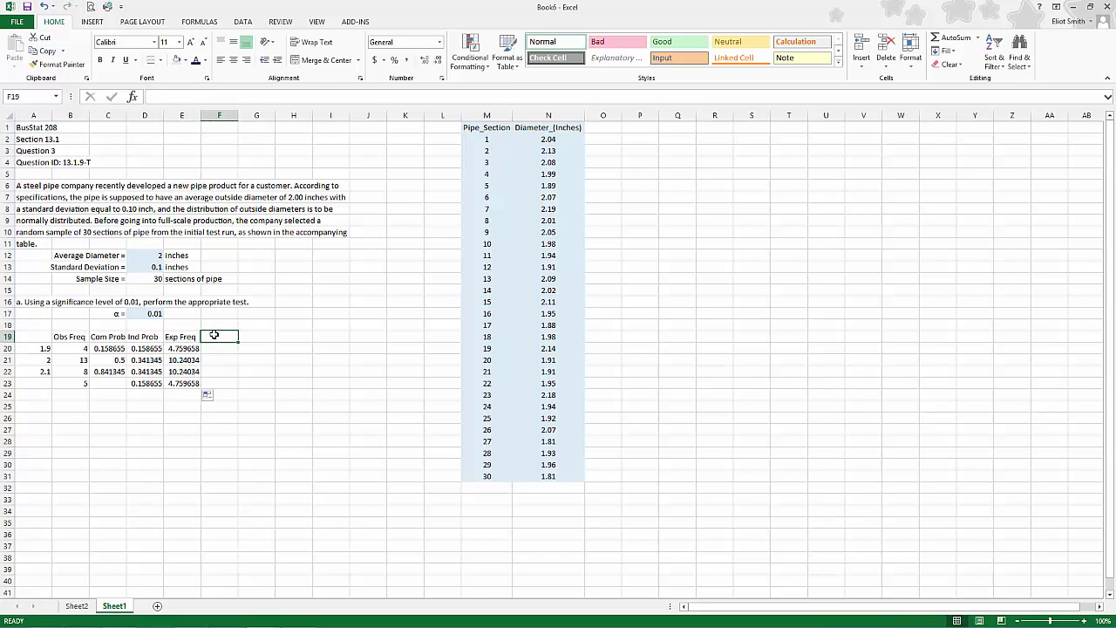
Build the F19 heading '(Obs - Exp)²' with a superscript two from Insert > Symbol.
{"action": "type", "text": "(Obs - Exp"}
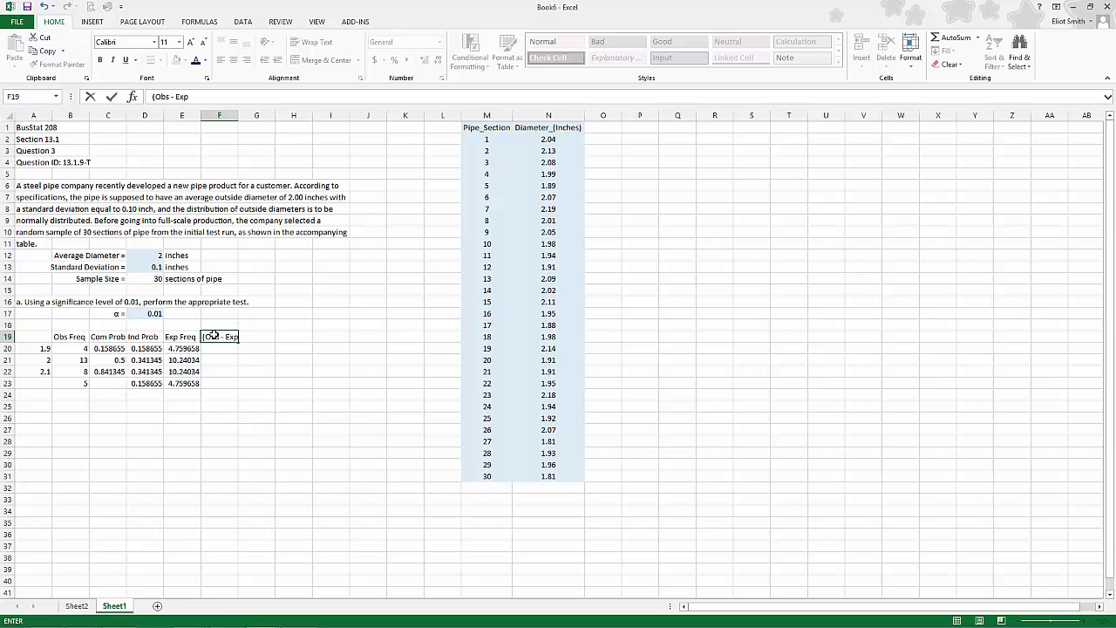
{"action": "left_click", "coordinate": [93, 22]}
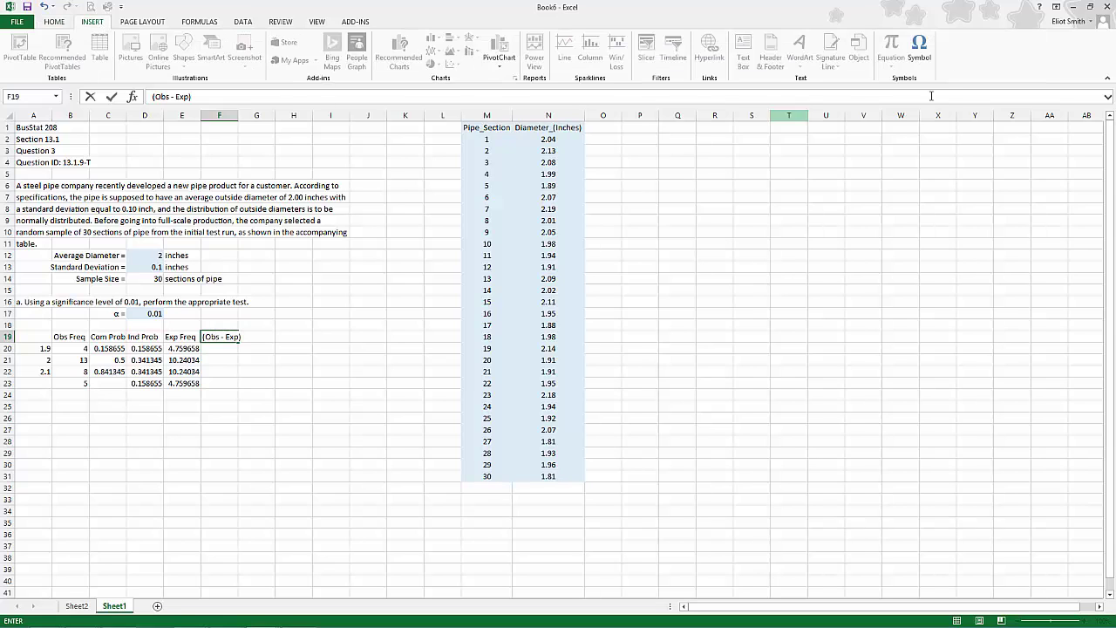
{"action": "left_click", "coordinate": [919, 51]}
{"action": "left_click", "coordinate": [614, 299]}
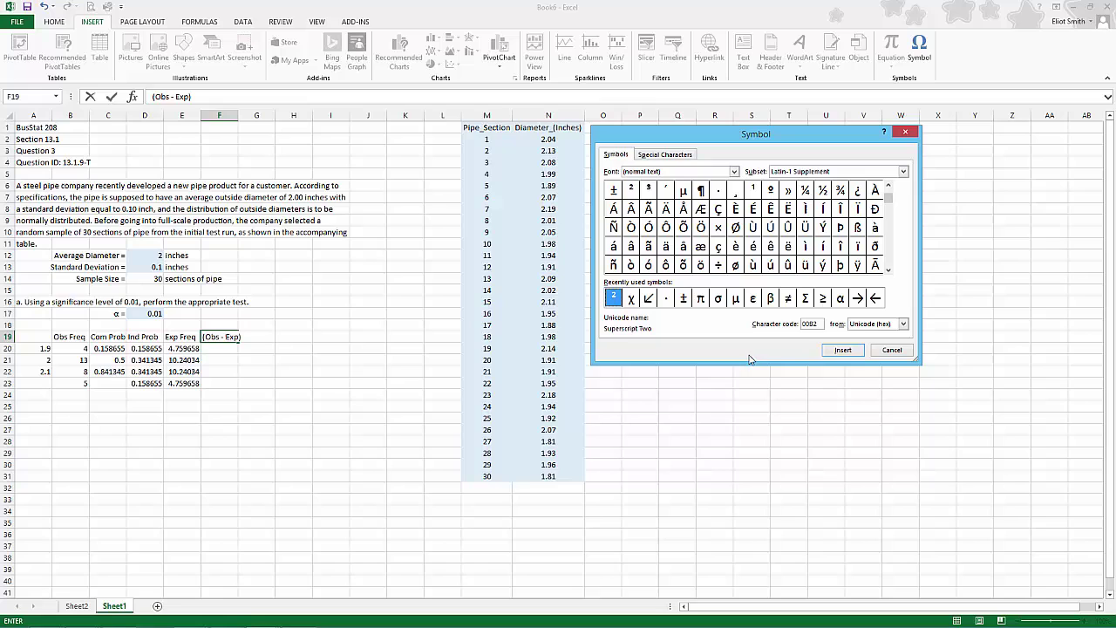
{"action": "left_click", "coordinate": [842, 350]}
{"action": "left_click", "coordinate": [891, 350]}
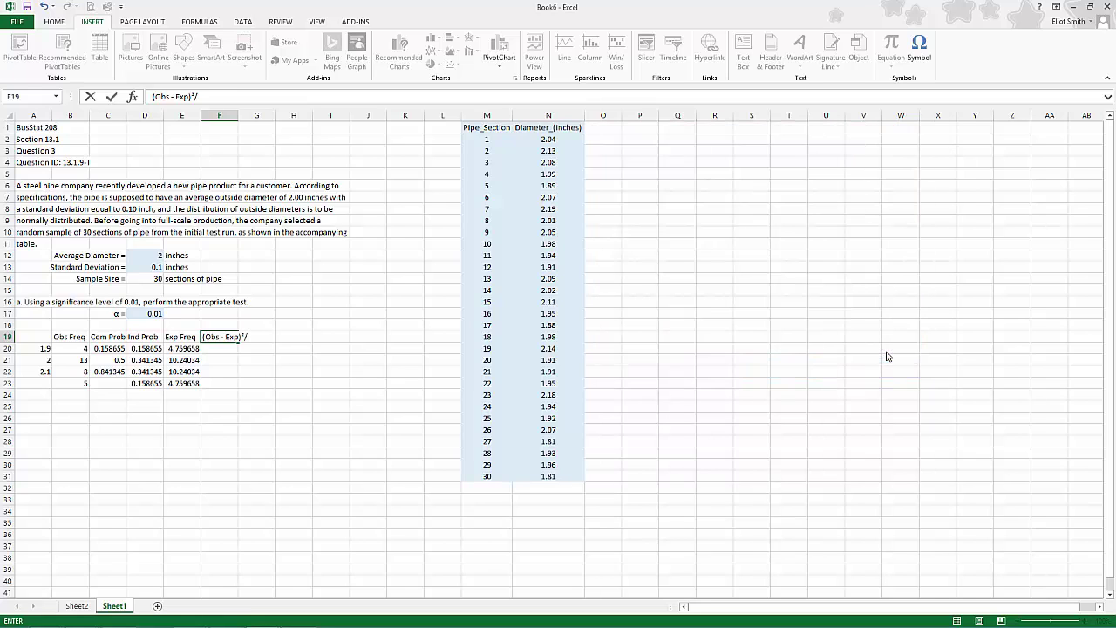
Enter =(B20-E20)^2/E20 in F20 and fill it down to F23, starting at 0.121244.
{"action": "key", "text": "Return"}
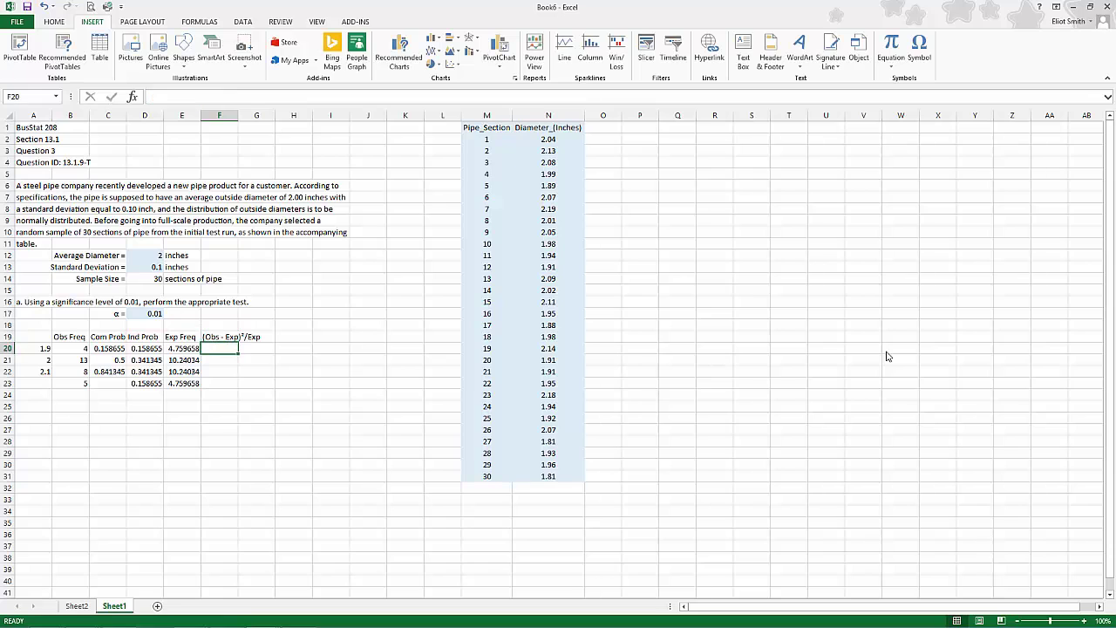
{"action": "type", "text": "="}
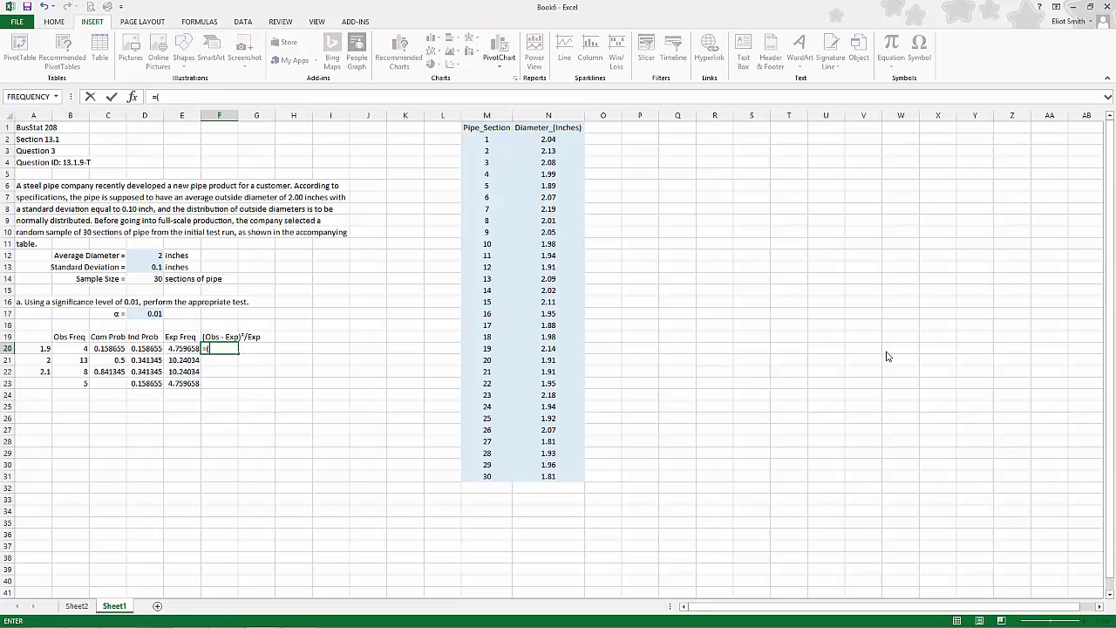
{"action": "type", "text": "("}
{"action": "key", "text": "Left"}
{"action": "key", "text": "Left"}
{"action": "key", "text": "Left"}
{"action": "key", "text": "Left"}
{"action": "type", "text": "-"}
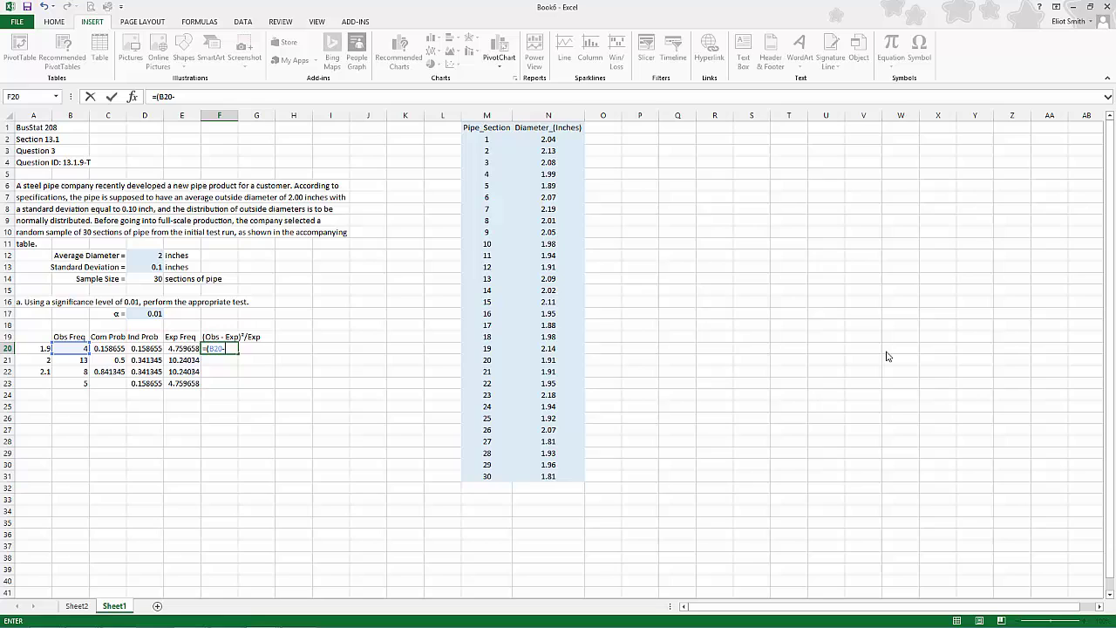
{"action": "key", "text": "Left"}
{"action": "type", "text": ")"}
{"action": "key", "text": "Left"}
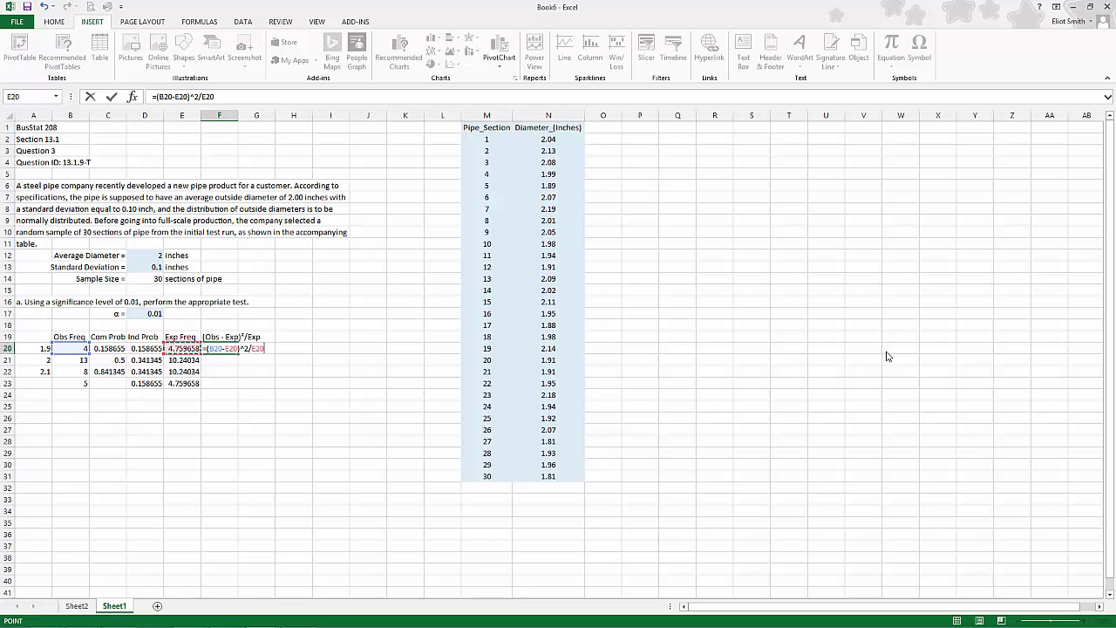
{"action": "key", "text": "Return"}
{"action": "key", "text": "Up"}
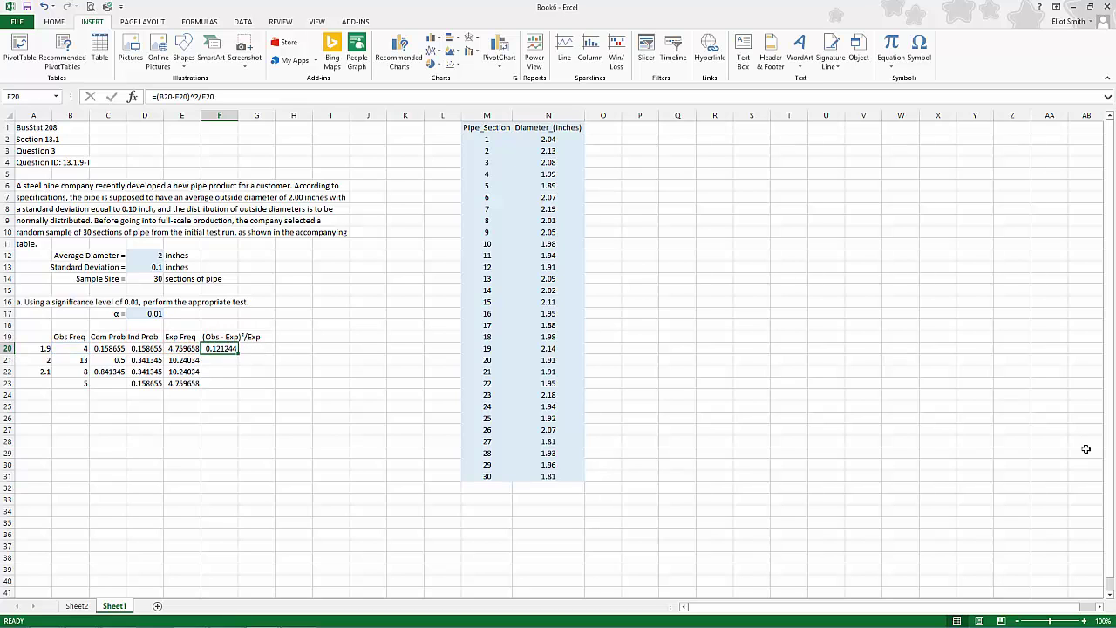
{"action": "left_click_drag", "start_coordinate": [237, 354], "coordinate": [238, 389]}
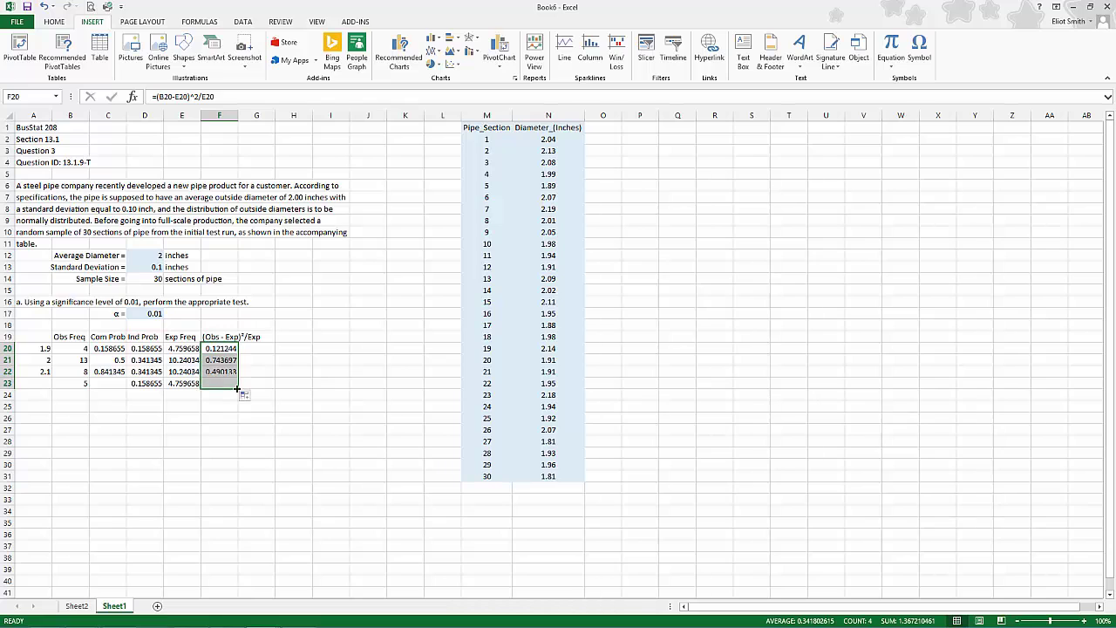
Label cell E24 'χ² =' using the chi and superscript-two symbols.
{"action": "left_click", "coordinate": [177, 393]}
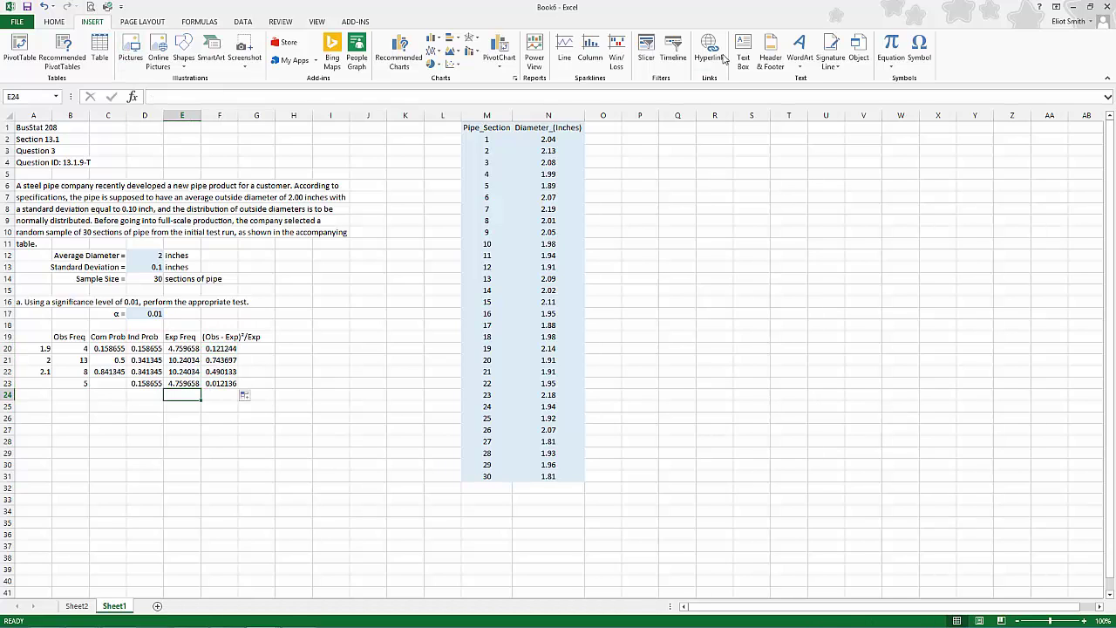
{"action": "left_click", "coordinate": [918, 56]}
{"action": "left_click", "coordinate": [630, 298]}
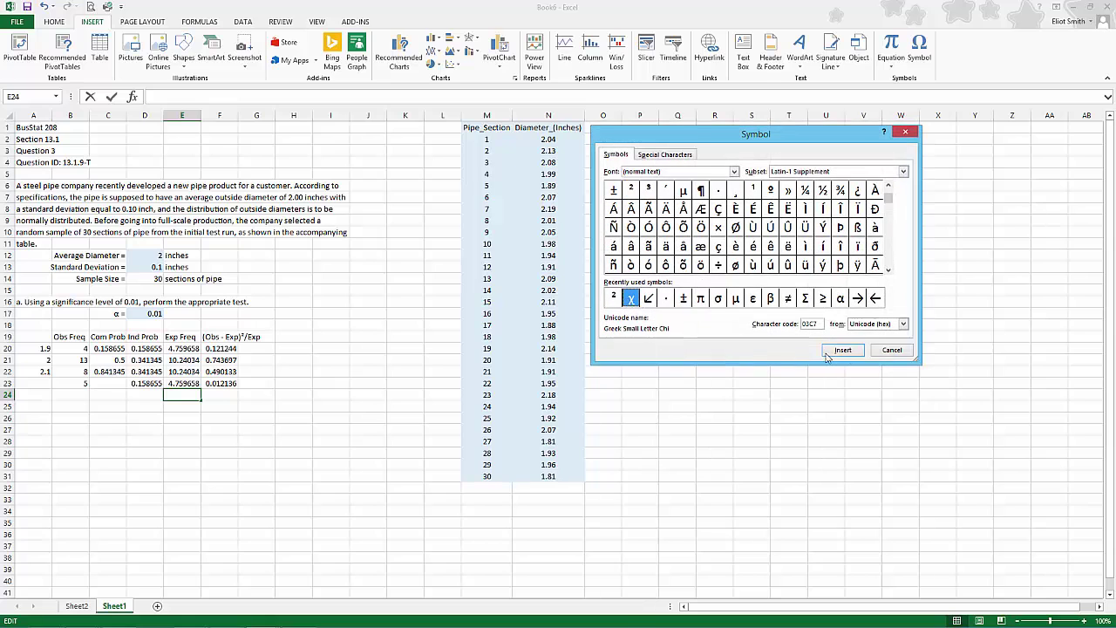
{"action": "left_click", "coordinate": [842, 349]}
{"action": "left_click", "coordinate": [613, 298]}
{"action": "left_click", "coordinate": [843, 350]}
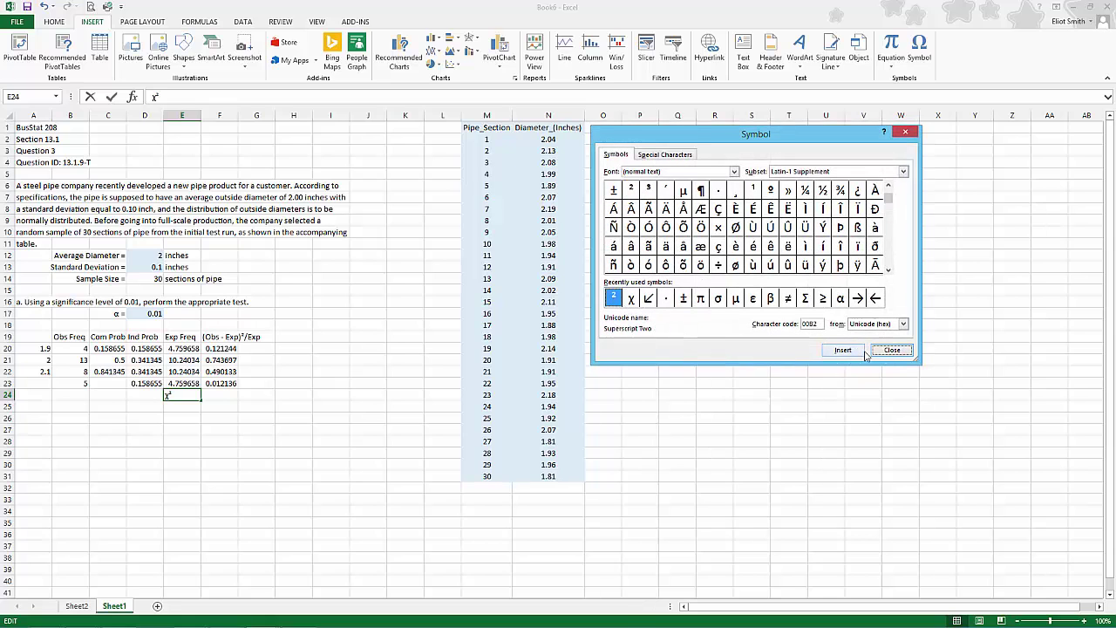
{"action": "left_click", "coordinate": [889, 349]}
{"action": "type", "text": "="}
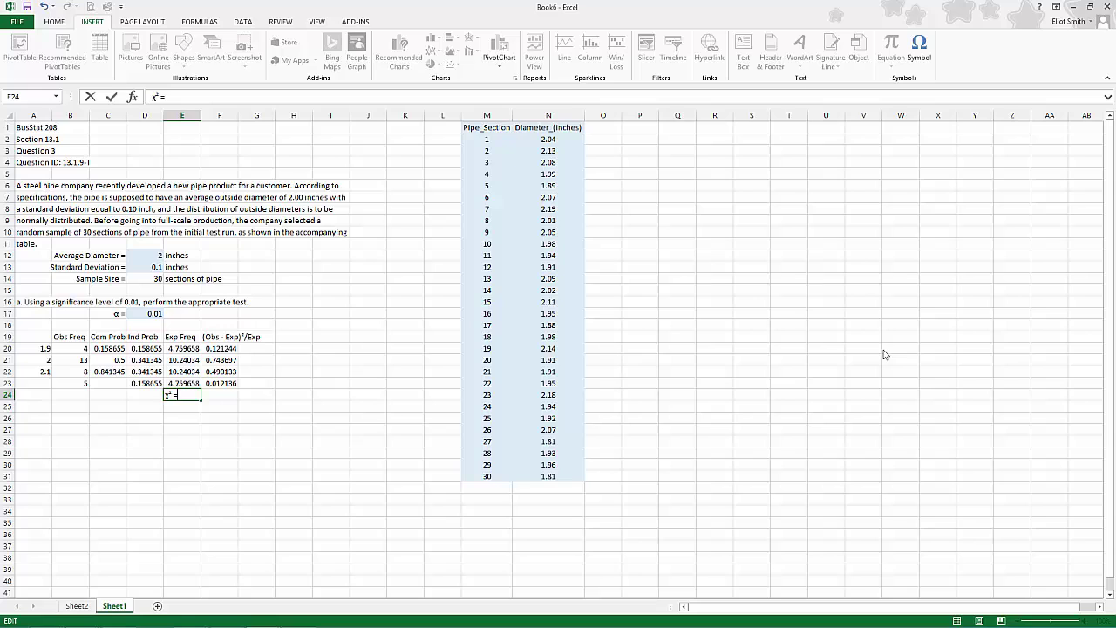
{"action": "key", "text": "Return"}
Enter =SUM(F20:F23) in F24 to get the test statistic 1.36721.
{"action": "key", "text": "Up"}
{"action": "key", "text": "Right"}
{"action": "type", "text": "=su"}
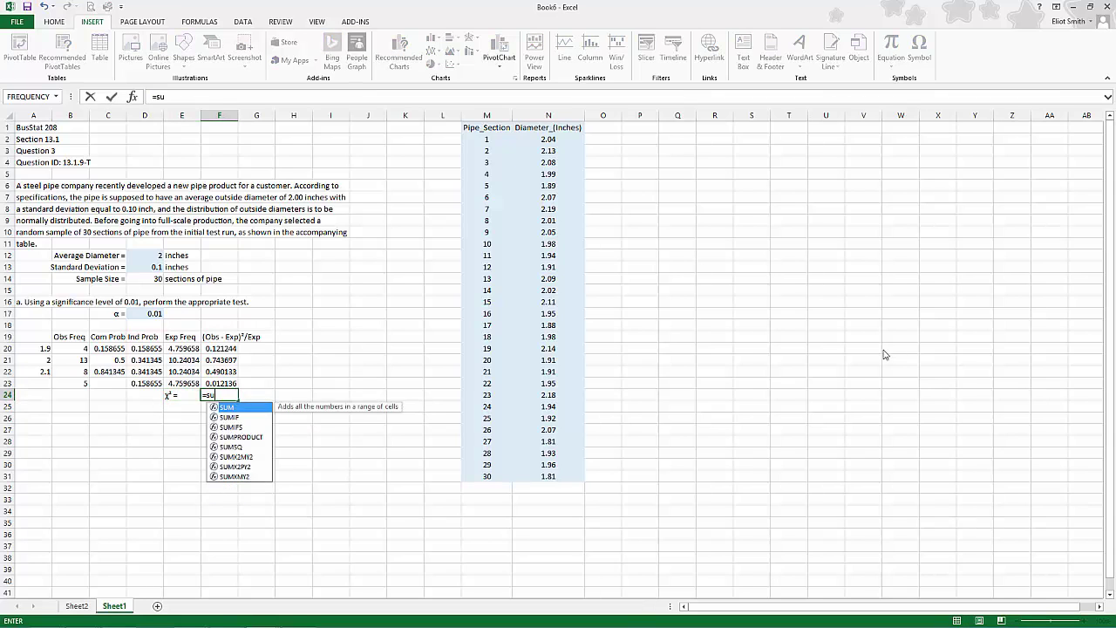
{"action": "type", "text": "m("}
{"action": "key", "text": "Up"}
{"action": "key", "text": "shift+Up"}
{"action": "key", "text": "shift+Up"}
{"action": "key", "text": "shift+Up"}
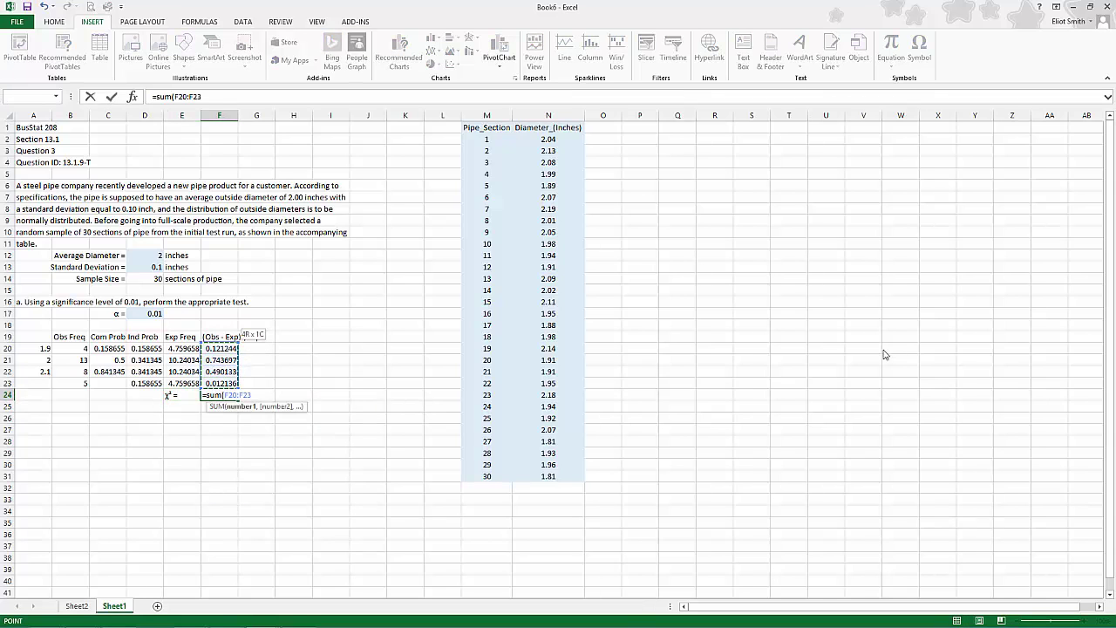
{"action": "type", "text": ")"}
{"action": "key", "text": "Return"}
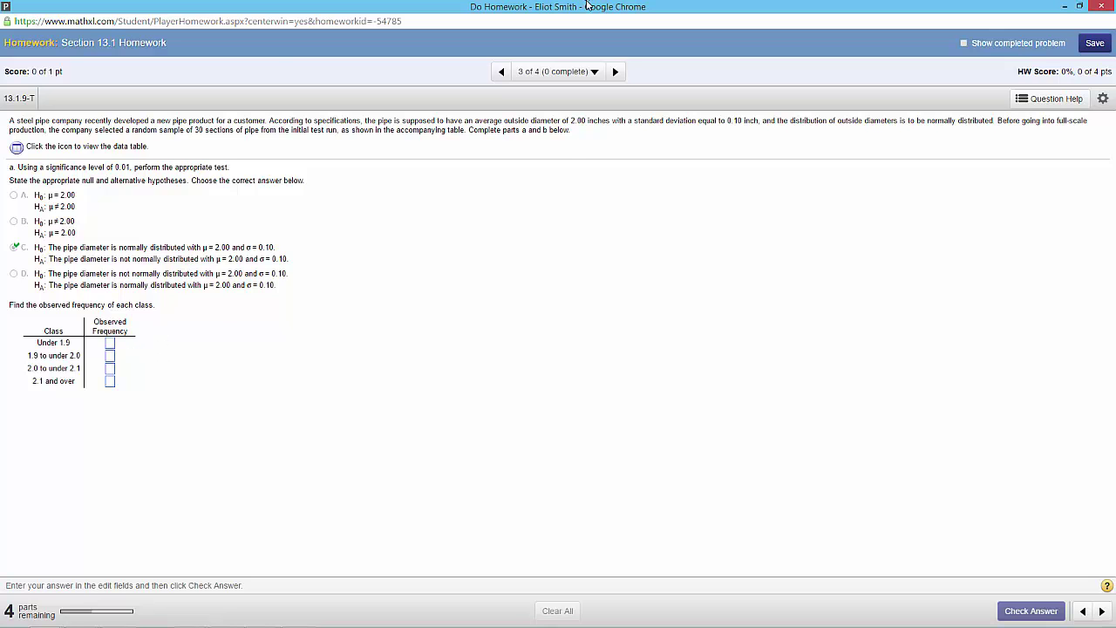
Submit observed frequencies 4, 13, 8 and 5 in the homework and confirm they're correct.
{"action": "left_click_drag", "start_coordinate": [578, 8], "coordinate": [1114, 198]}
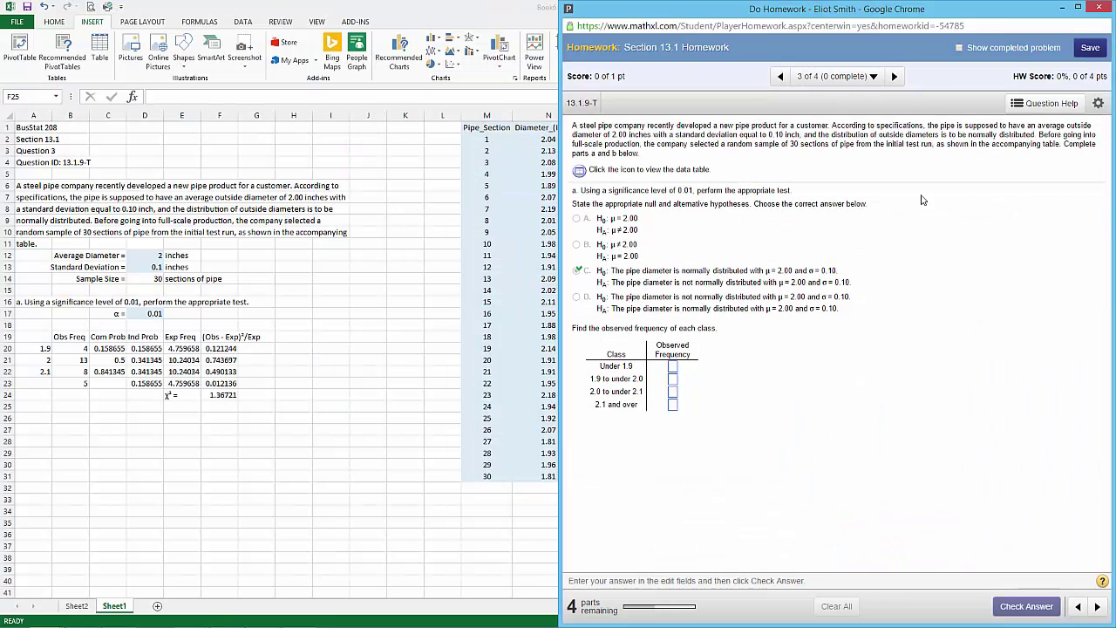
{"action": "left_click", "coordinate": [674, 368]}
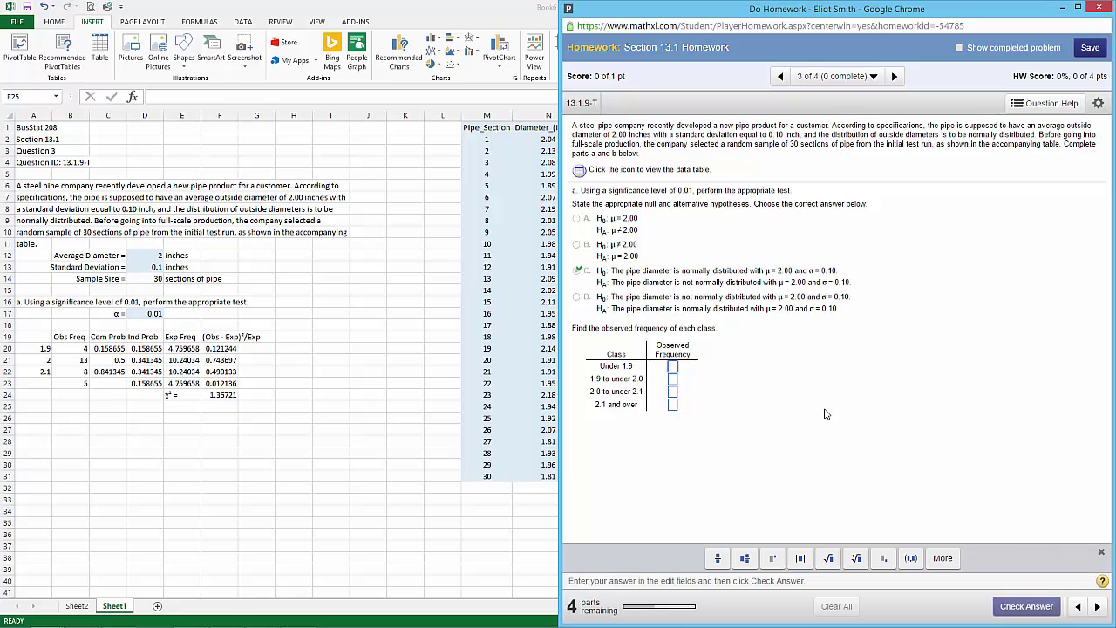
{"action": "type", "text": "4"}
{"action": "key", "text": "Tab"}
{"action": "type", "text": "13"}
{"action": "key", "text": "Tab"}
{"action": "type", "text": "8"}
{"action": "key", "text": "Tab"}
{"action": "type", "text": "5"}
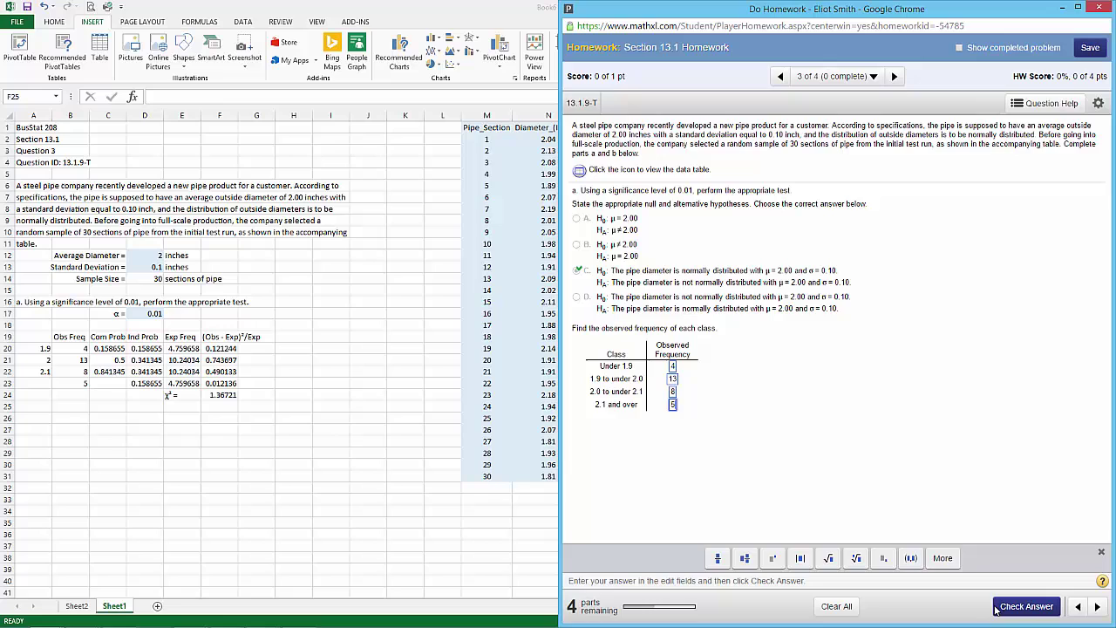
{"action": "left_click", "coordinate": [998, 608]}
{"action": "left_click", "coordinate": [842, 378]}
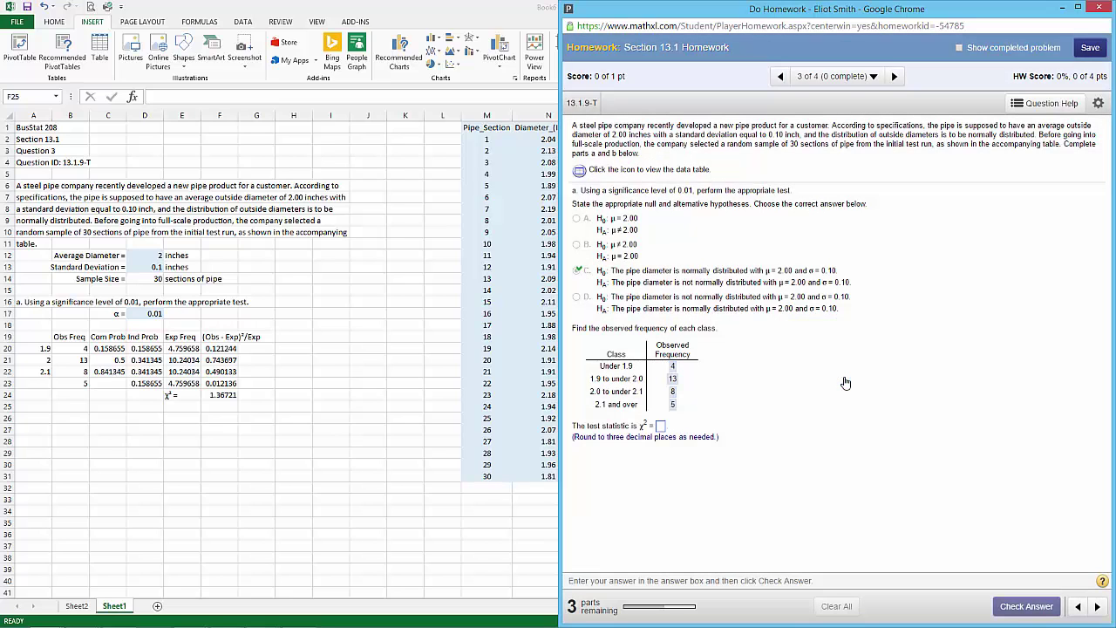
Submit the test statistic 1.367 and confirm it is accepted.
{"action": "left_click", "coordinate": [660, 427]}
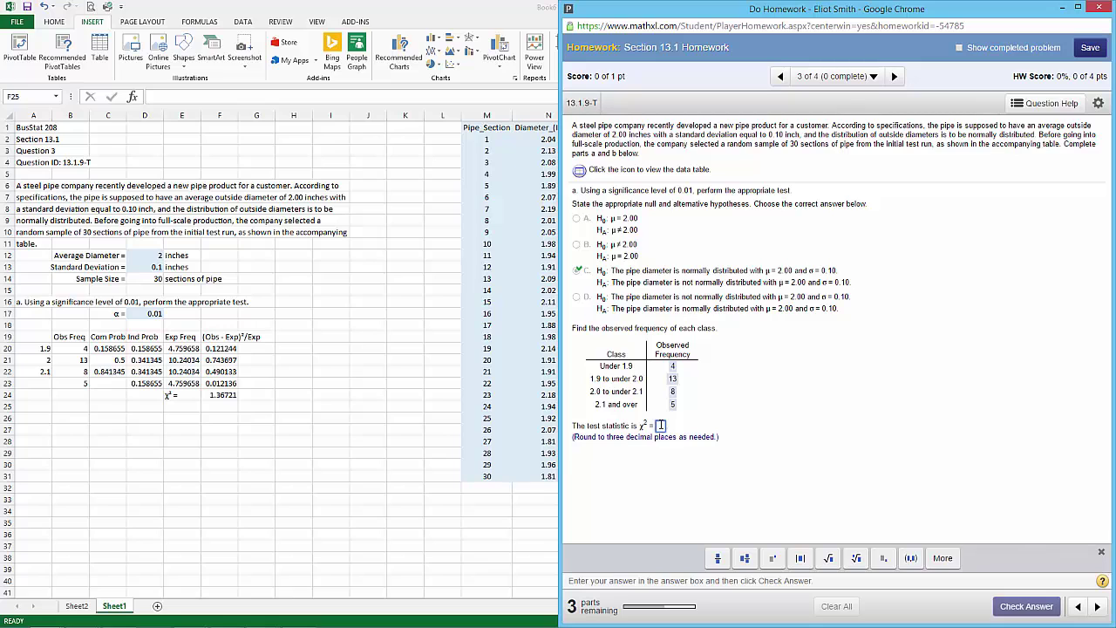
{"action": "type", "text": "1.367"}
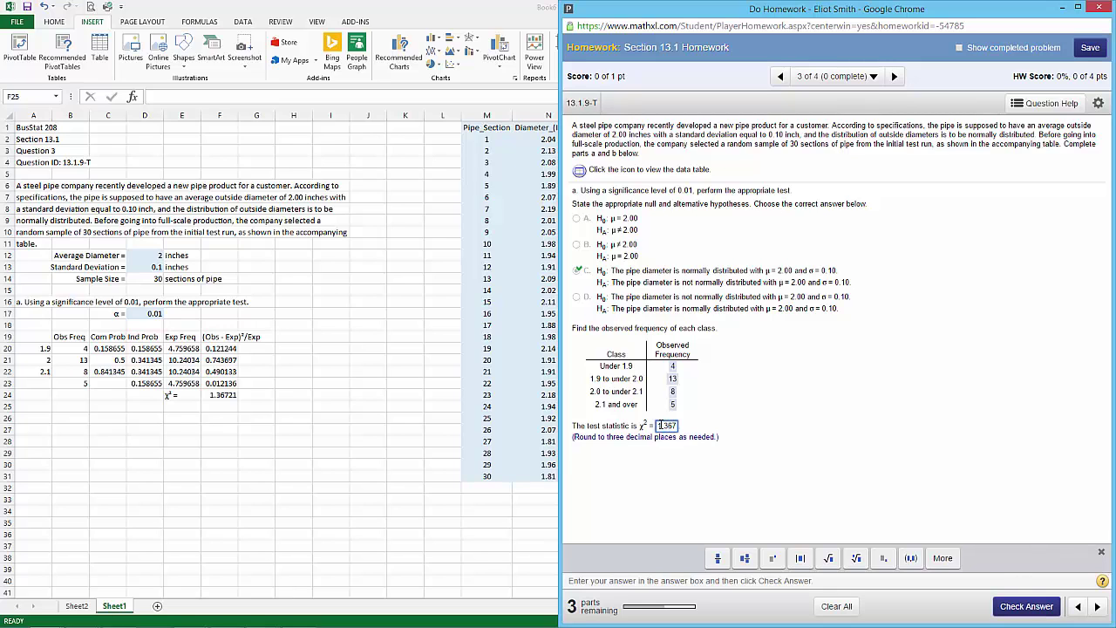
{"action": "left_click", "coordinate": [1020, 606]}
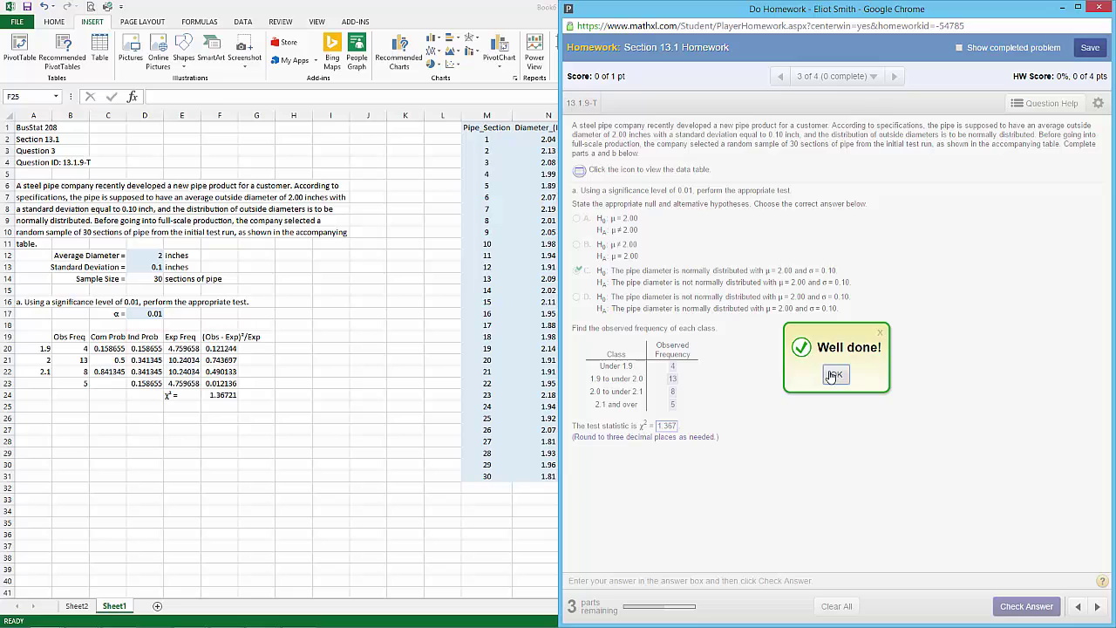
{"action": "left_click", "coordinate": [833, 375]}
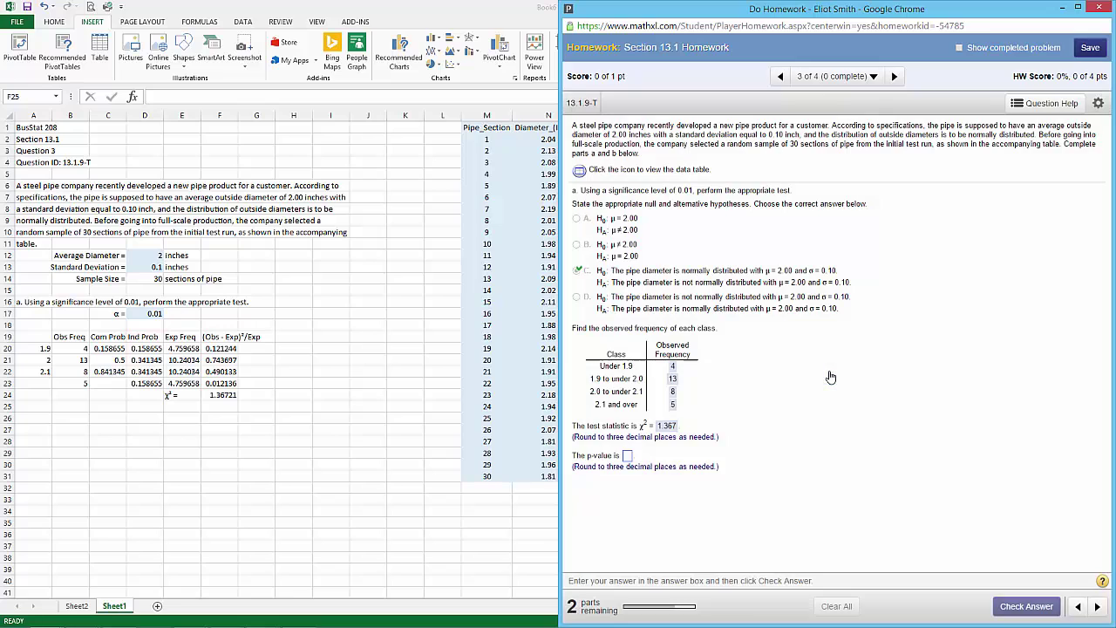
Label cell E25 'p-value ='.
{"action": "left_click", "coordinate": [178, 407]}
{"action": "type", "text": "p-"}
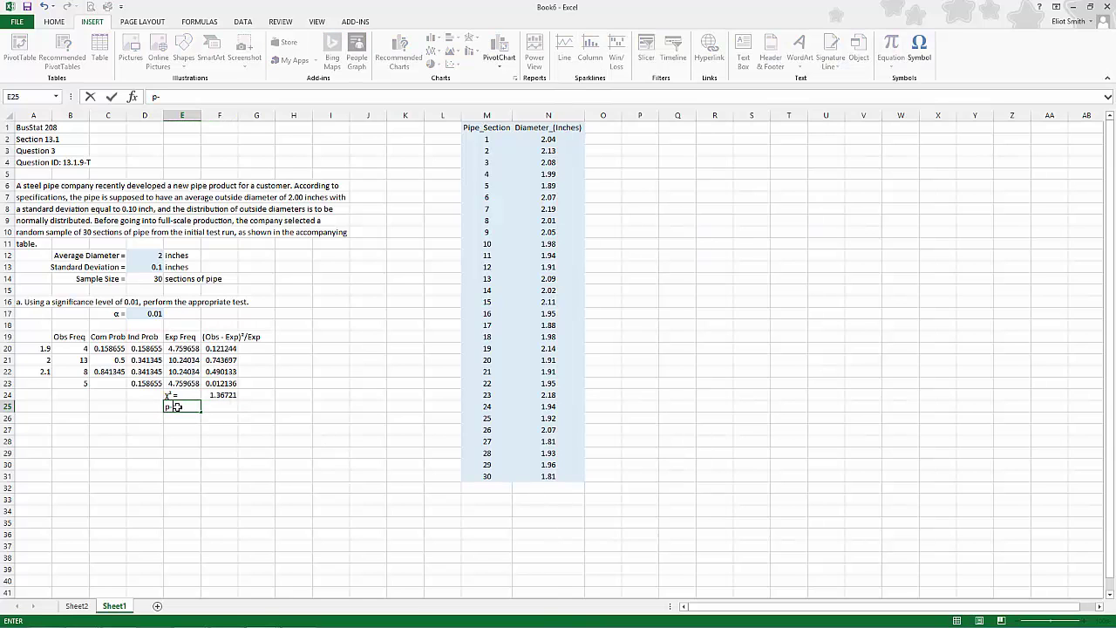
{"action": "type", "text": "value ="}
{"action": "key", "text": "Tab"}
Enter =CHISQ.TEST(B20:B23,E20:E23) in F25, giving 0.713238.
{"action": "type", "text": "=c"}
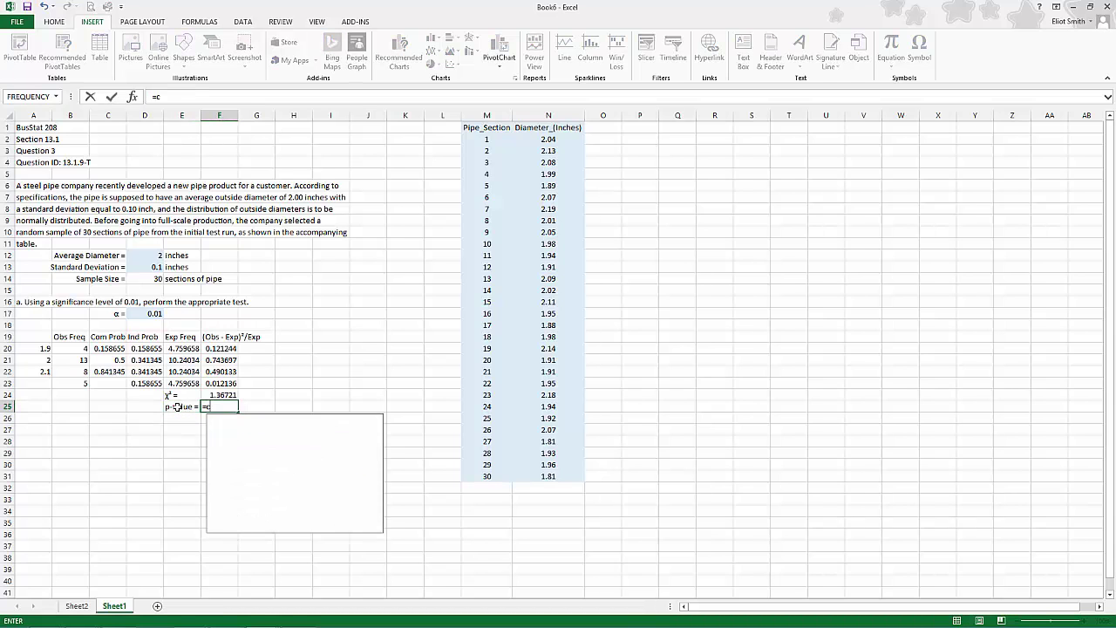
{"action": "type", "text": "hisq.test"}
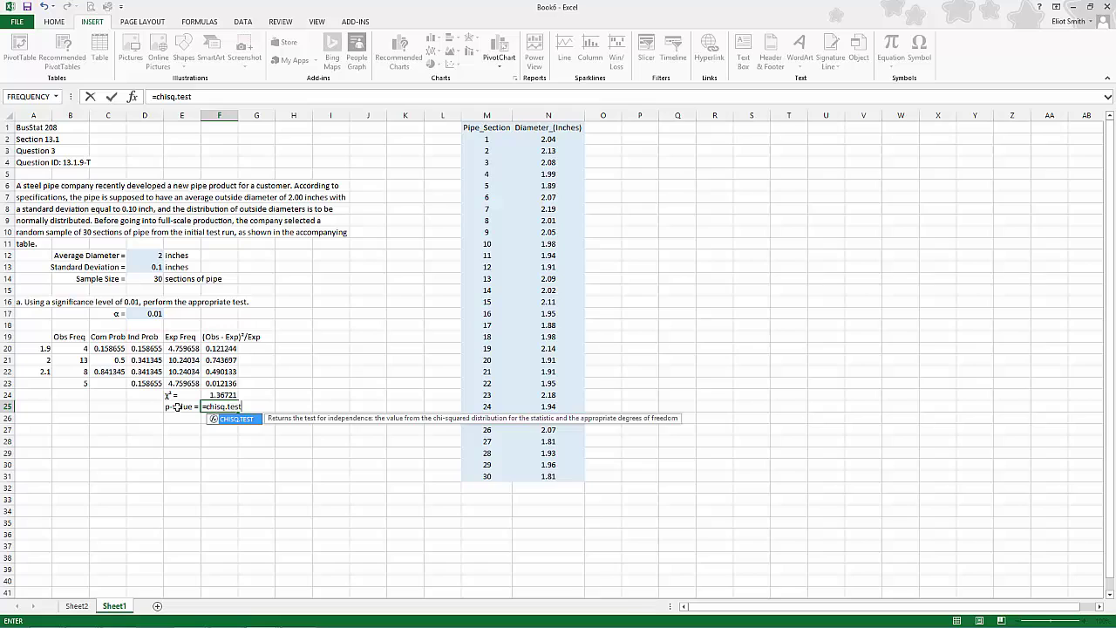
{"action": "type", "text": "("}
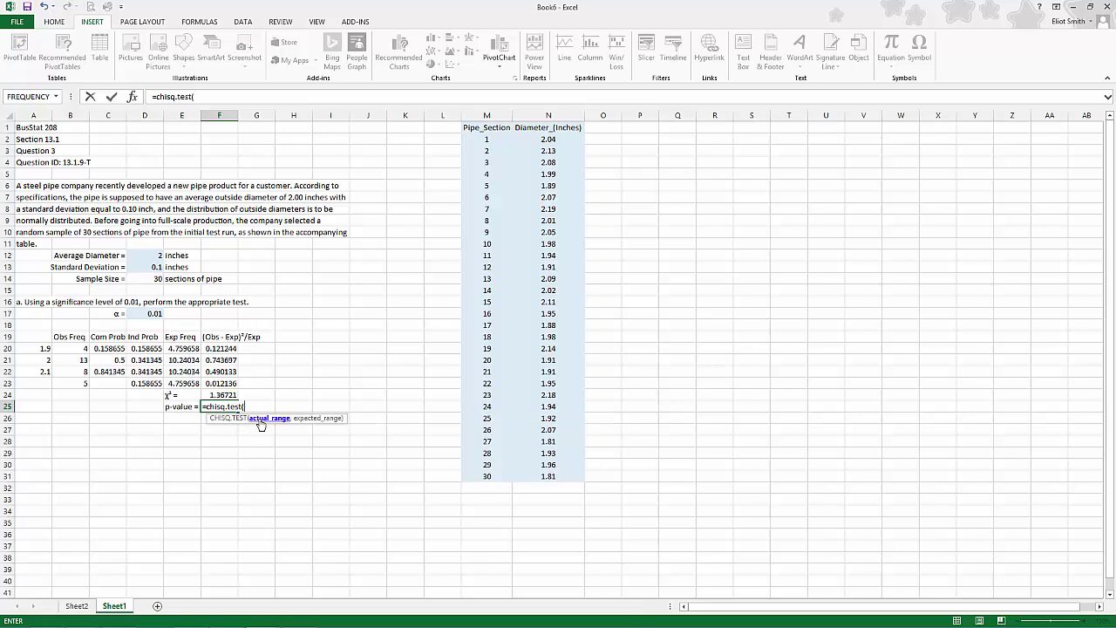
{"action": "left_click_drag", "start_coordinate": [84, 349], "coordinate": [72, 384]}
{"action": "type", "text": ","}
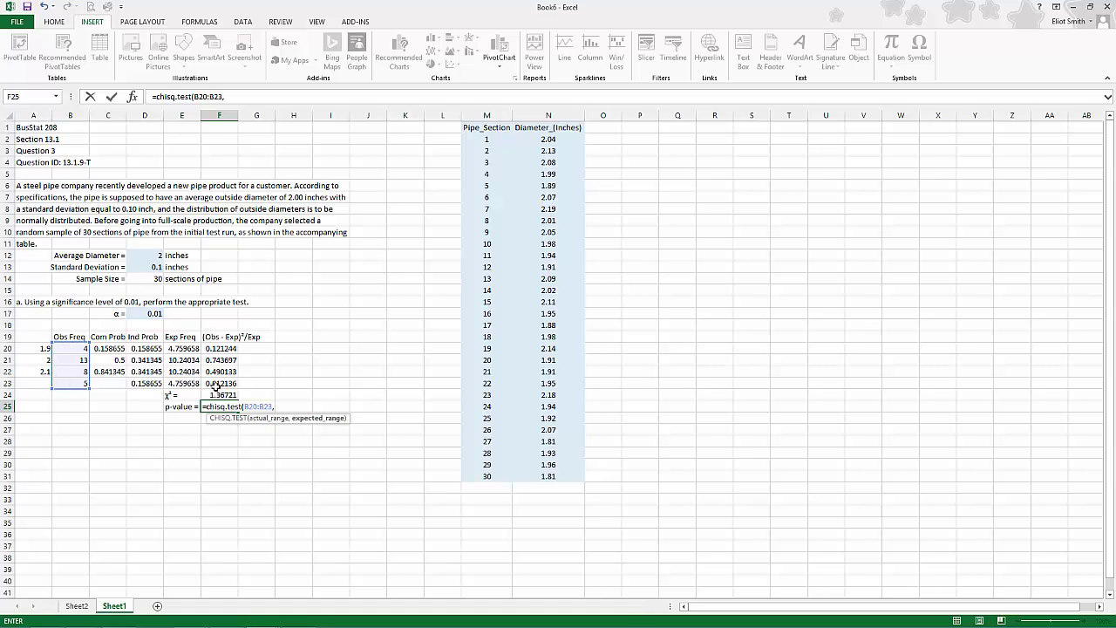
{"action": "left_click_drag", "start_coordinate": [186, 347], "coordinate": [186, 383]}
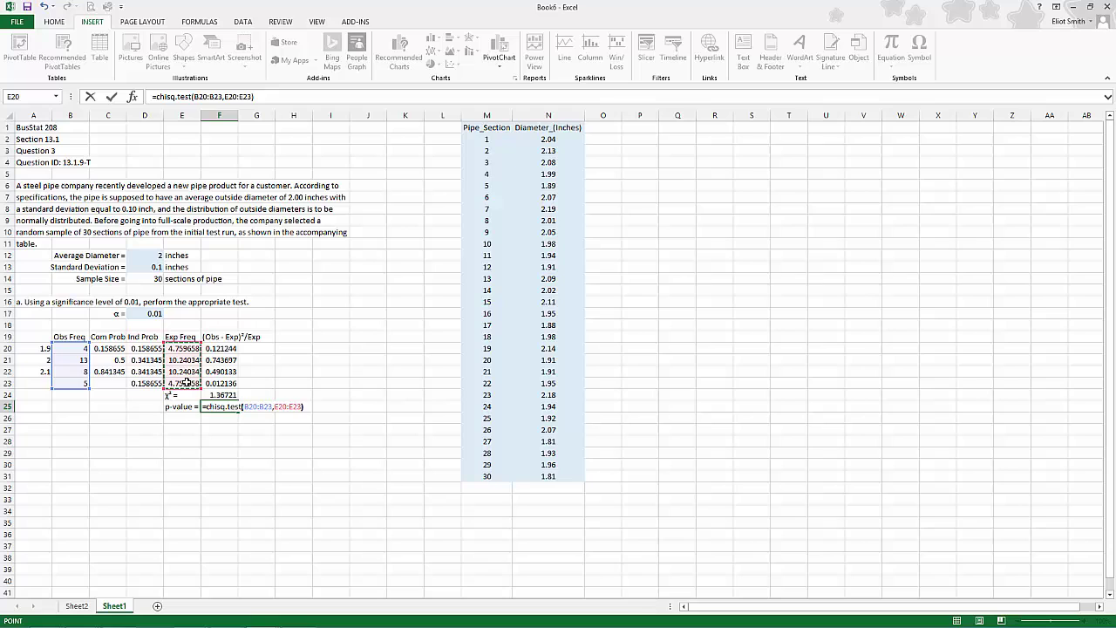
{"action": "key", "text": "Return"}
{"action": "key", "text": "alt+Tab"}
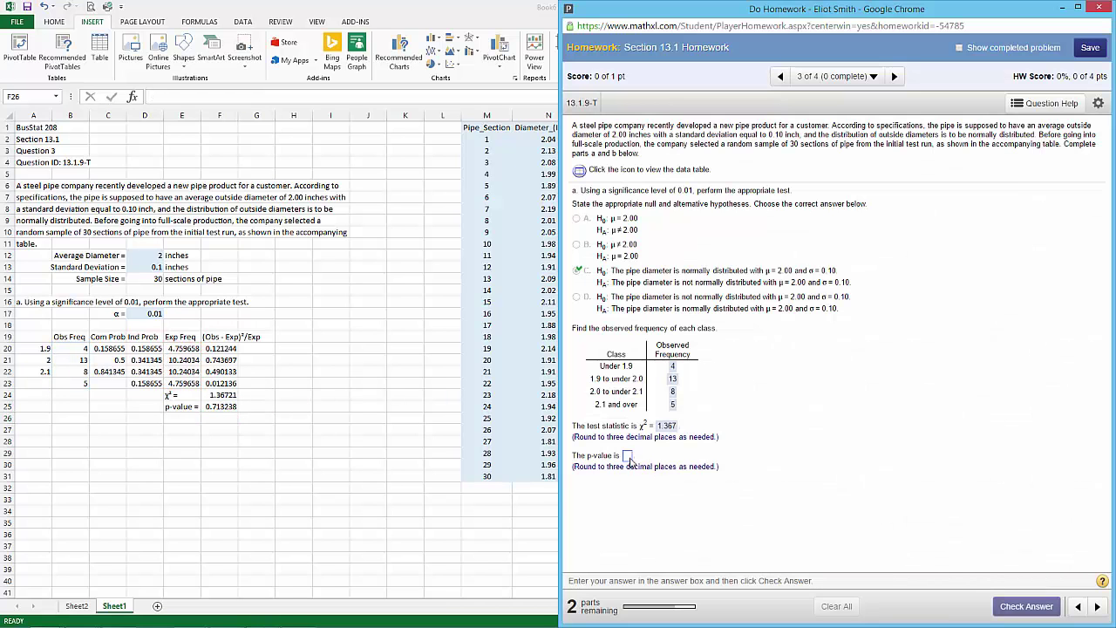
Submit the p-value .713 in MathXL and dismiss the Excellent! message.
{"action": "left_click", "coordinate": [627, 456]}
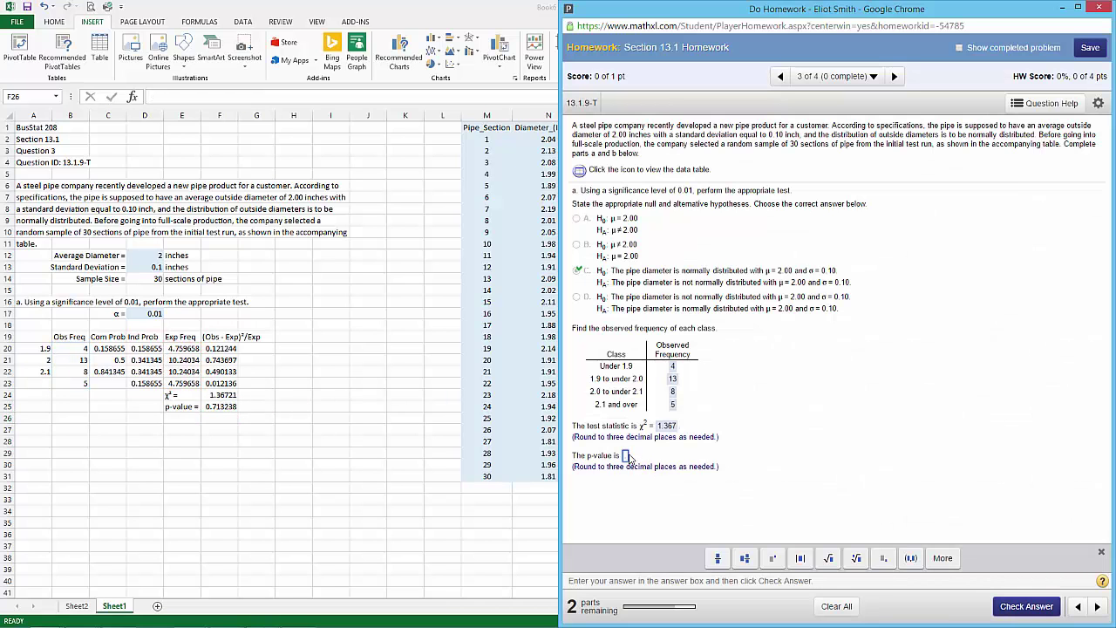
{"action": "type", "text": ".713"}
{"action": "key", "text": "Return"}
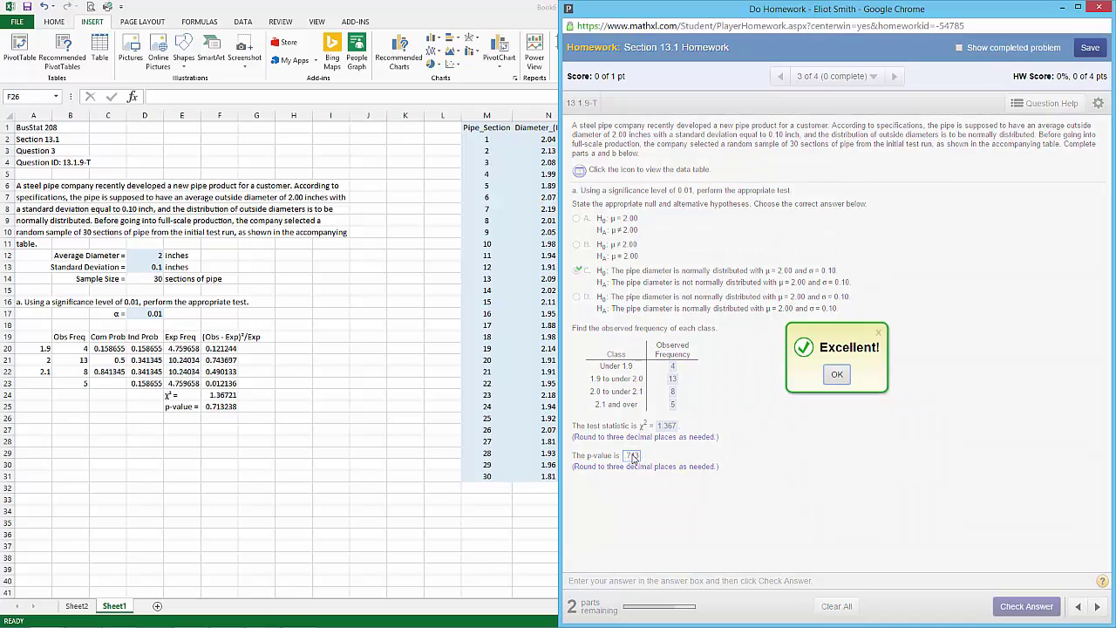
{"action": "left_click", "coordinate": [833, 374]}
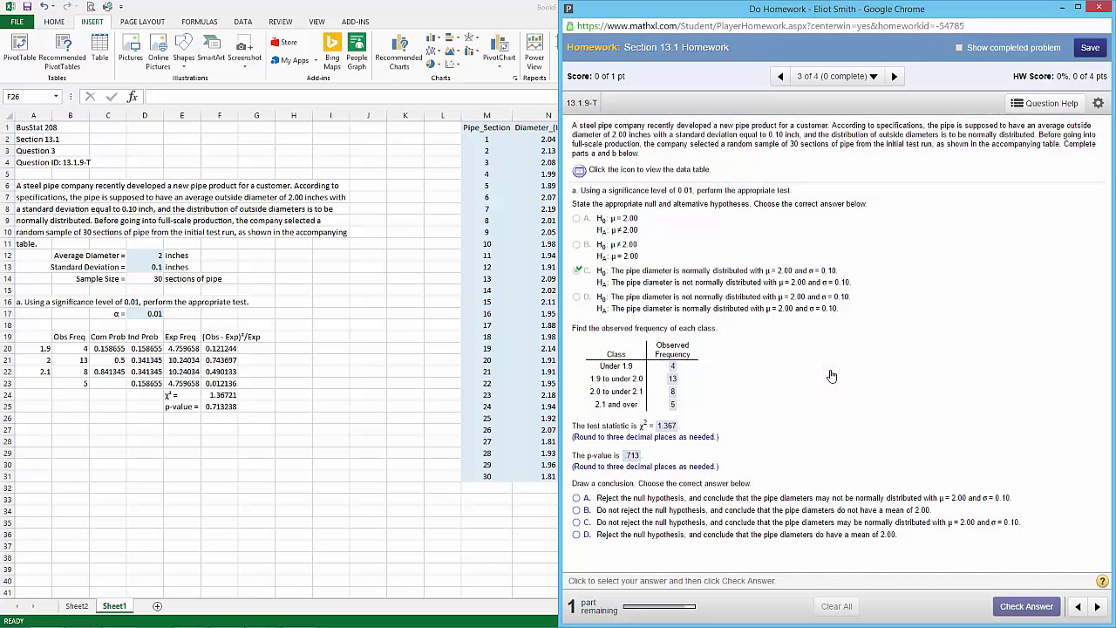